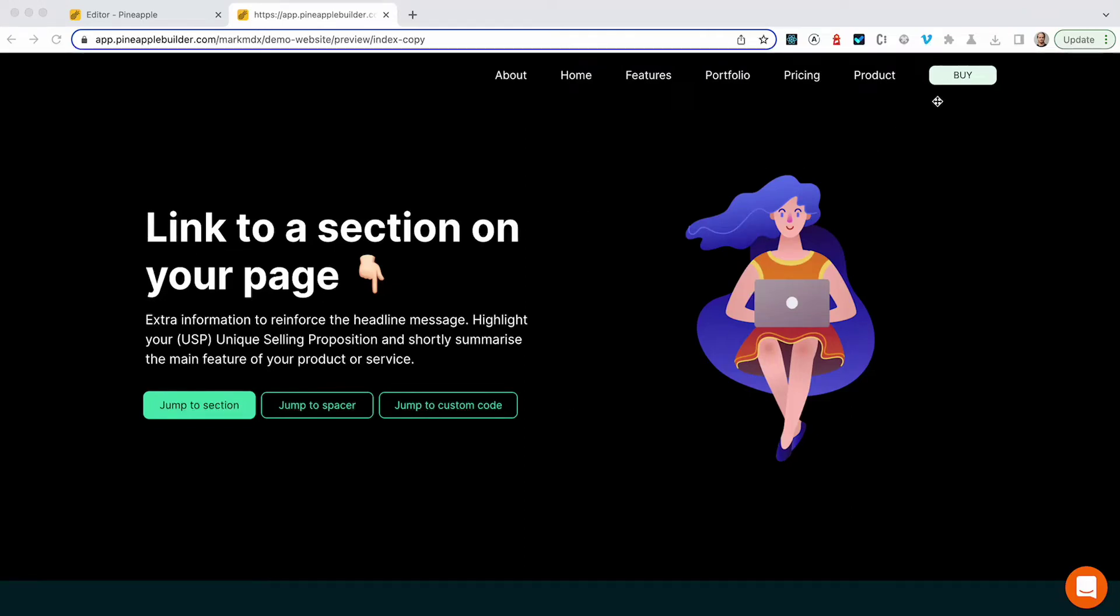
- Check in the preview how the header BUY button jumps to a section
left_click(963, 76)
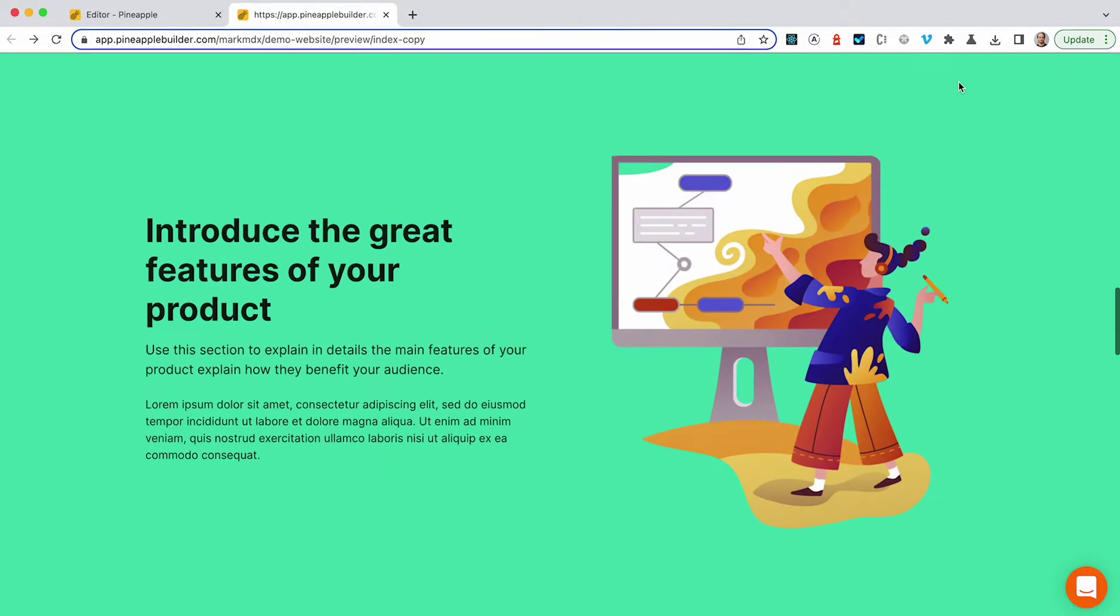
scroll(505, 211, "up", 15)
scroll(506, 211, "up", 10)
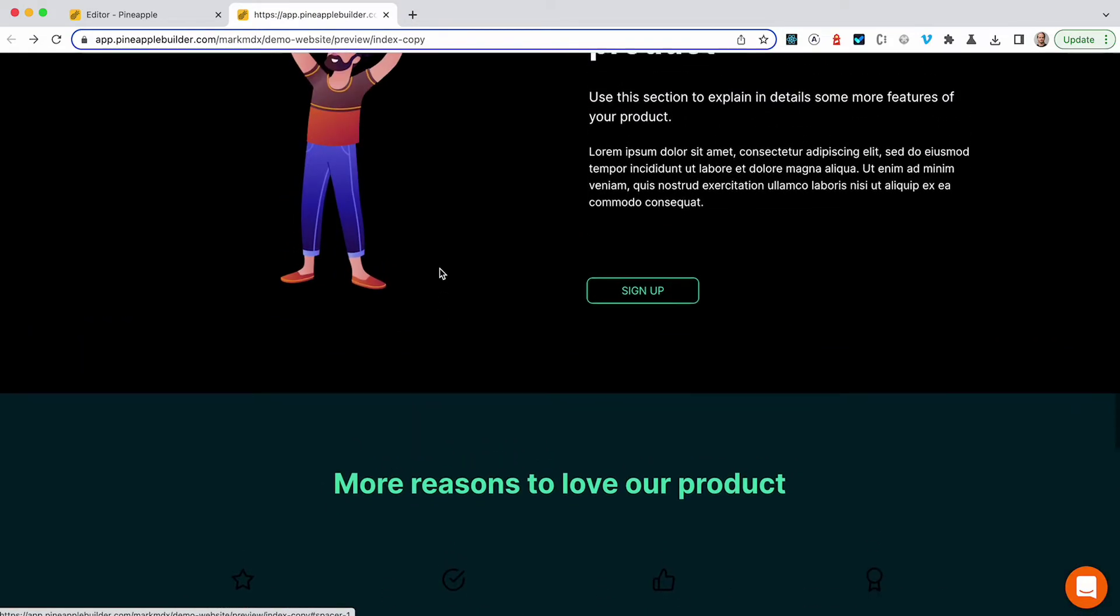
scroll(440, 273, "up", 1)
scroll(439, 273, "up", 3)
scroll(440, 272, "up", 5)
scroll(440, 271, "up", 2)
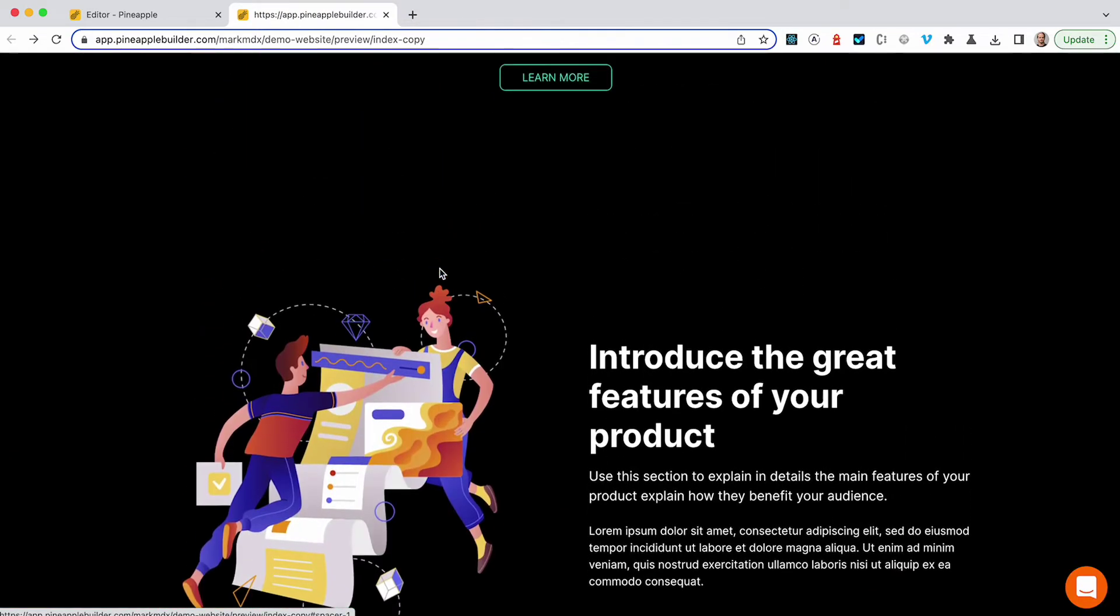
scroll(440, 271, "up", 5)
scroll(440, 272, "up", 5)
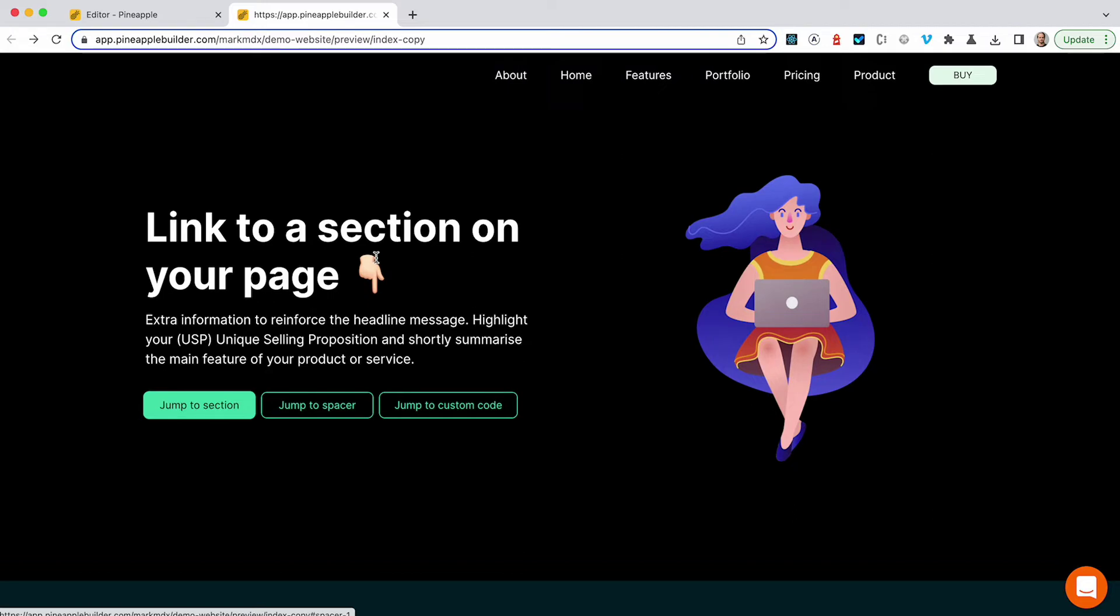
scroll(363, 314, "down", 1)
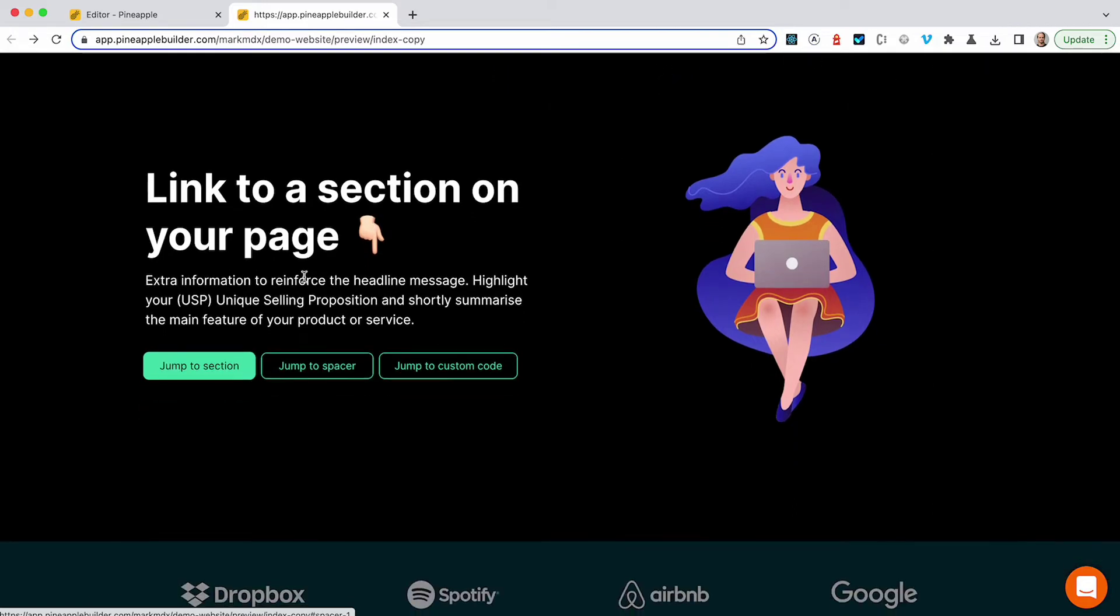
scroll(199, 196, "up", 1)
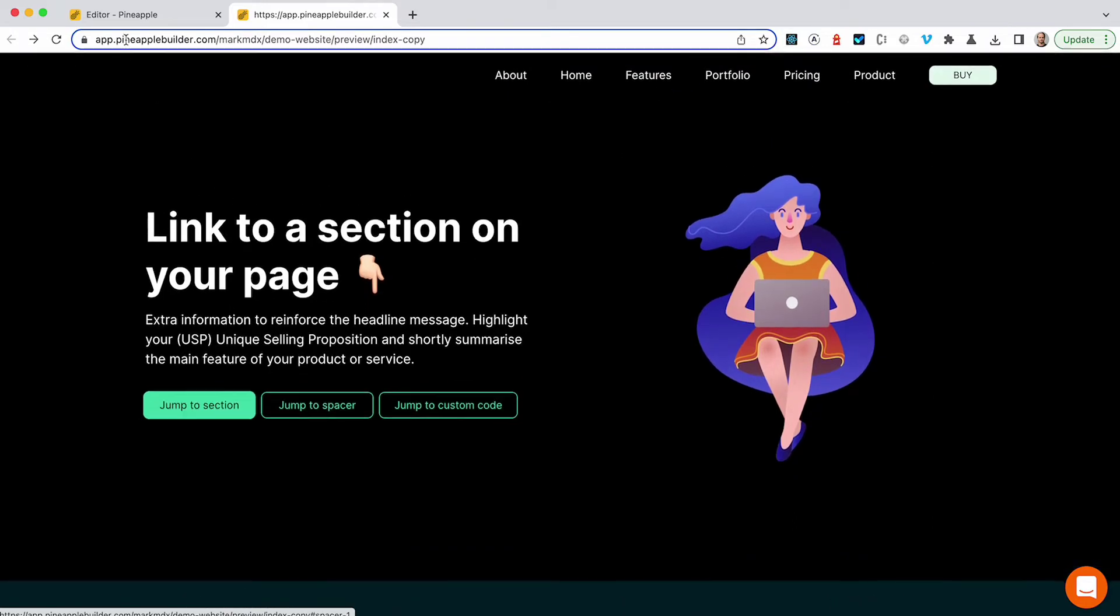
- Back in the editor, open Edit Section for the 'Introduce the great features of your product' section
left_click(155, 23)
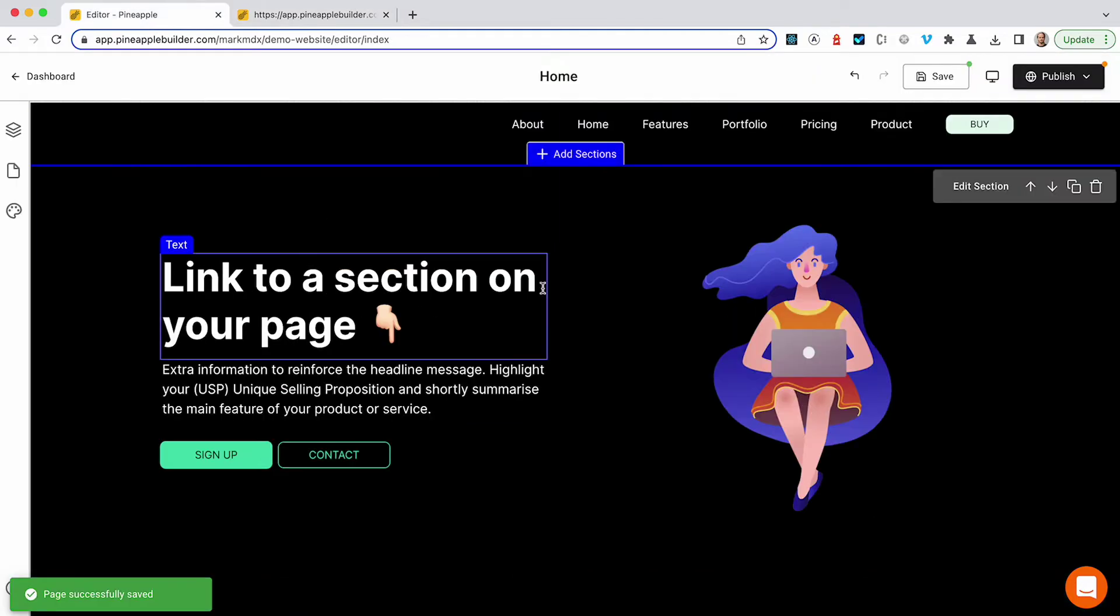
left_click(443, 215)
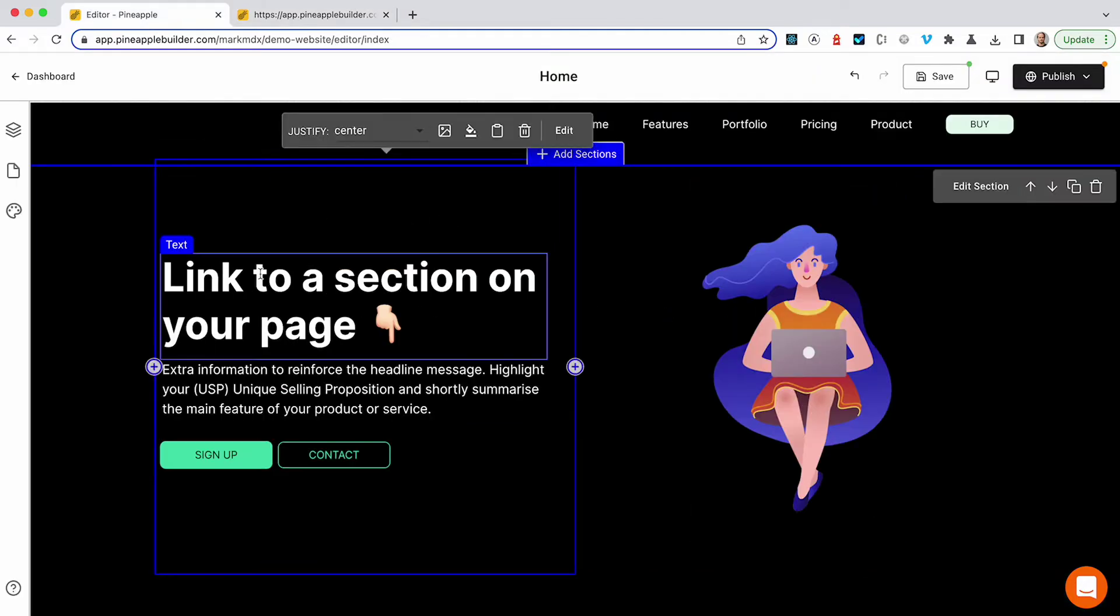
scroll(350, 475, "down", 1)
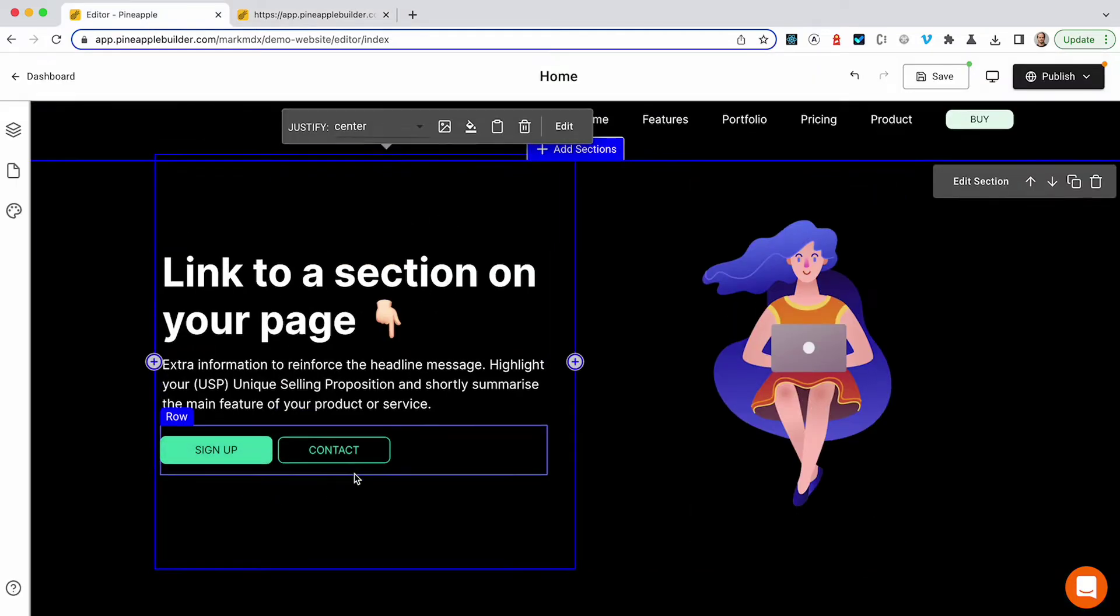
scroll(274, 414, "down", 1)
scroll(275, 414, "down", 6)
scroll(275, 414, "down", 8)
scroll(274, 414, "down", 8)
scroll(274, 415, "down", 8)
scroll(274, 416, "down", 5)
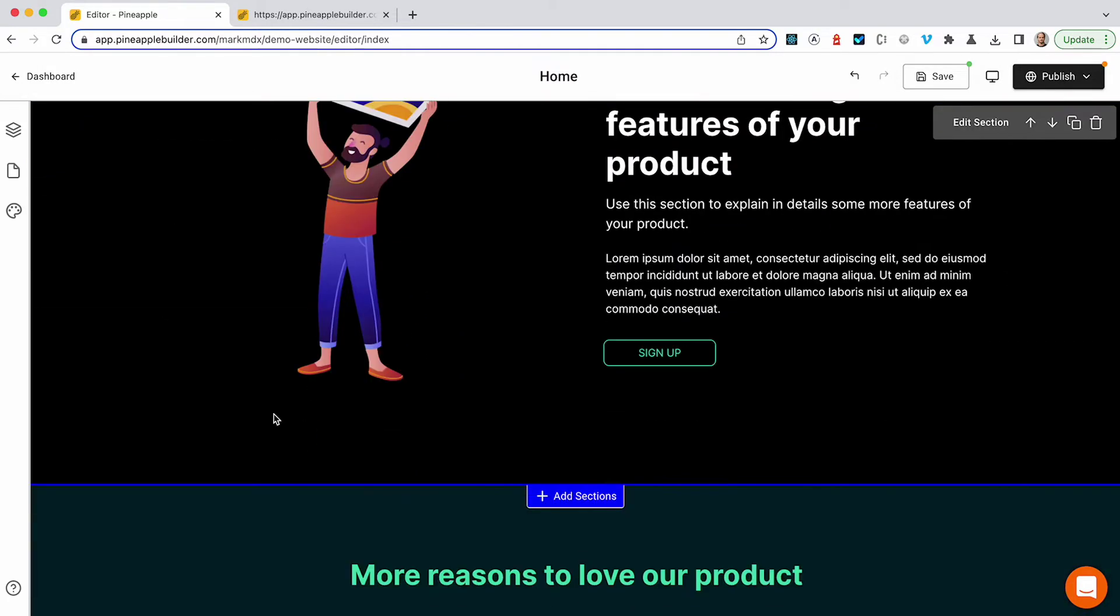
scroll(264, 309, "up", 3)
scroll(279, 317, "down", 5)
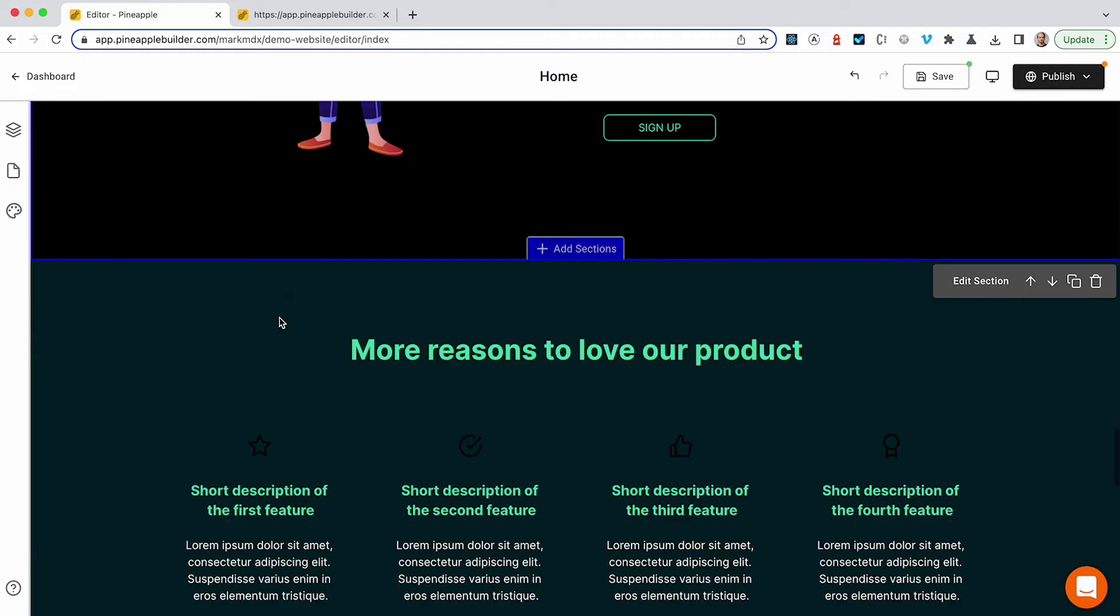
scroll(278, 317, "up", 4)
scroll(279, 317, "up", 7)
scroll(279, 318, "up", 2)
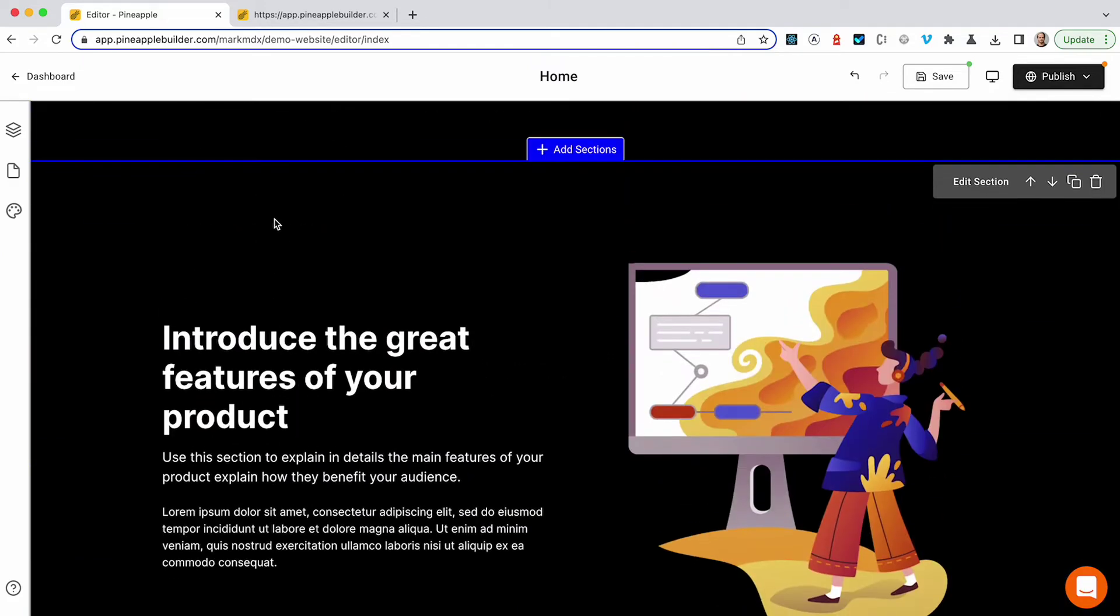
left_click(980, 182)
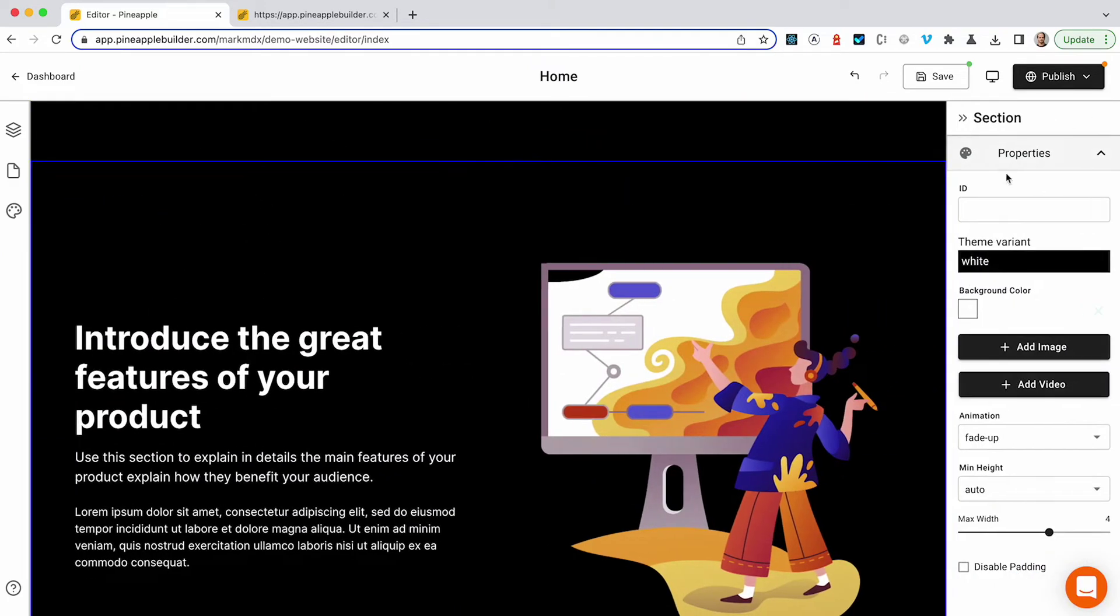
- Set the features section's theme variant to primary (green) and its ID to section-1
left_click(1017, 266)
left_click(1007, 395)
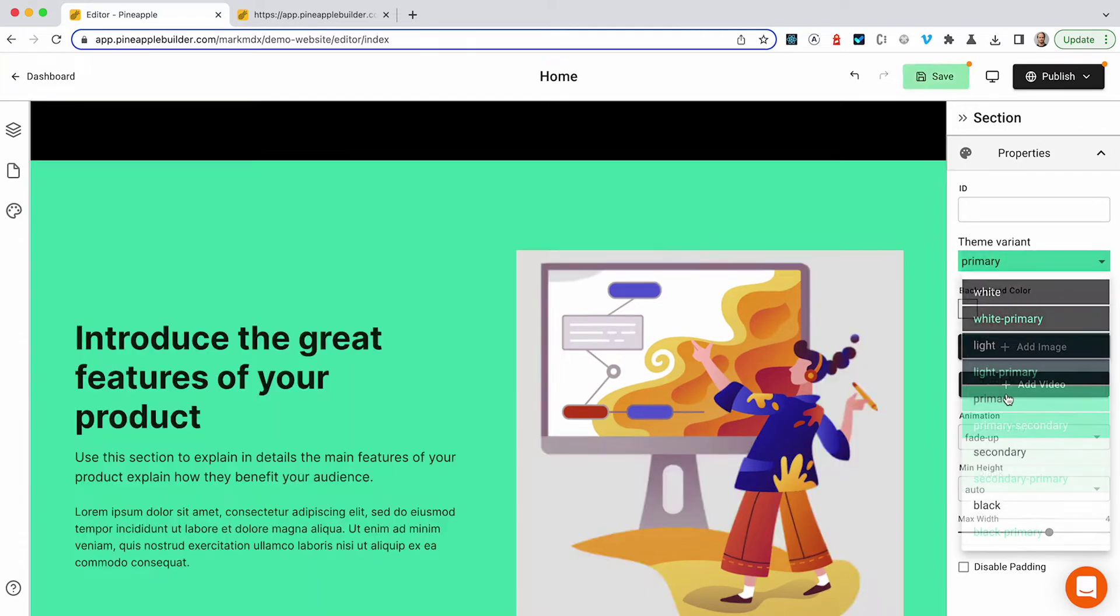
scroll(858, 300, "up", 1)
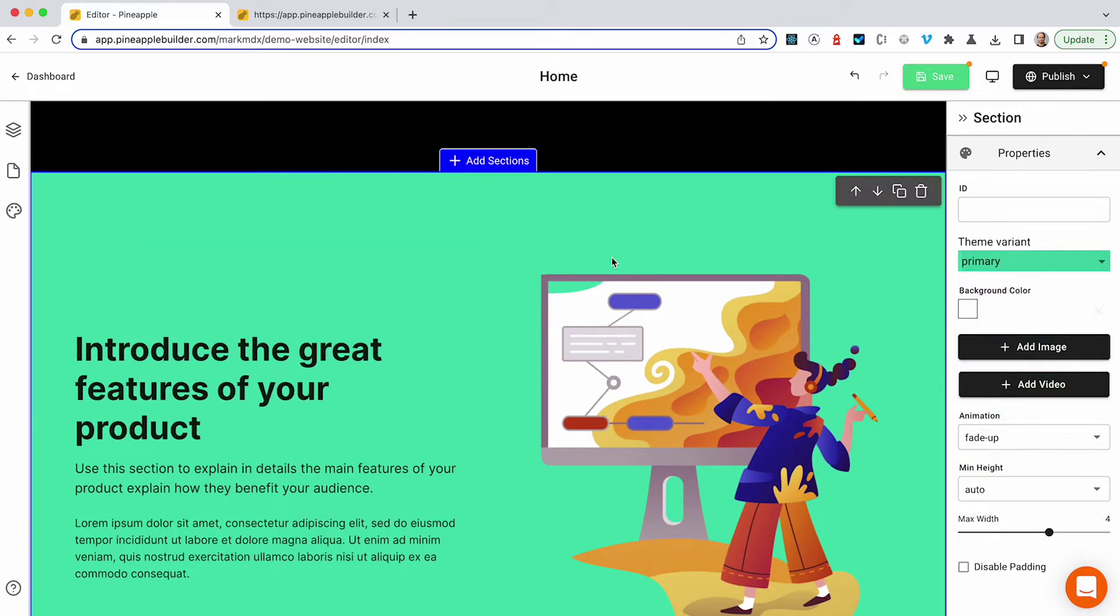
scroll(889, 255, "up", 1)
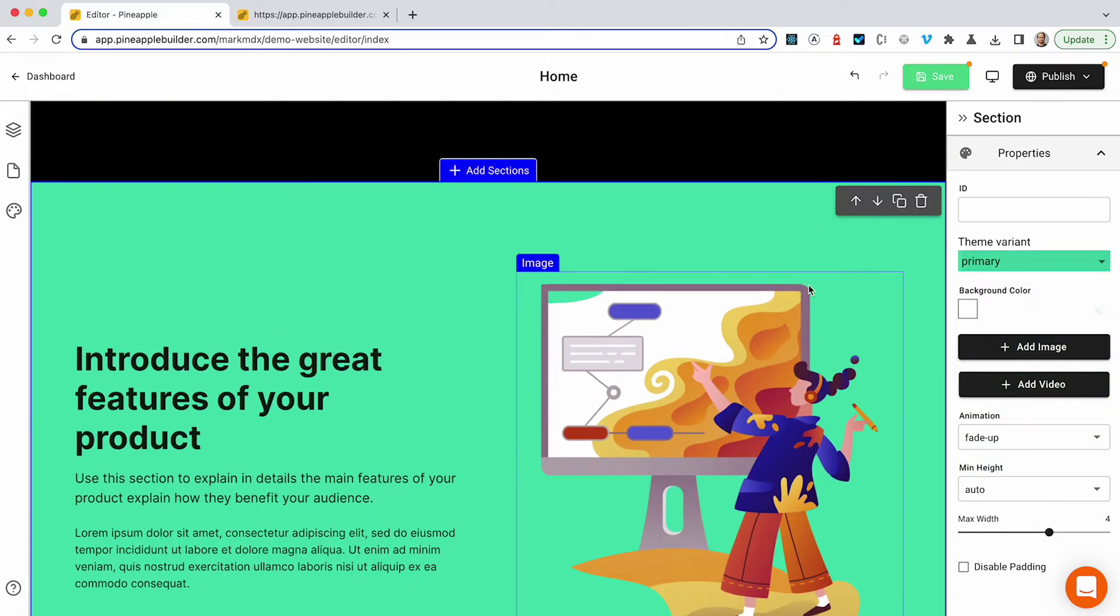
left_click(999, 213)
type("sec")
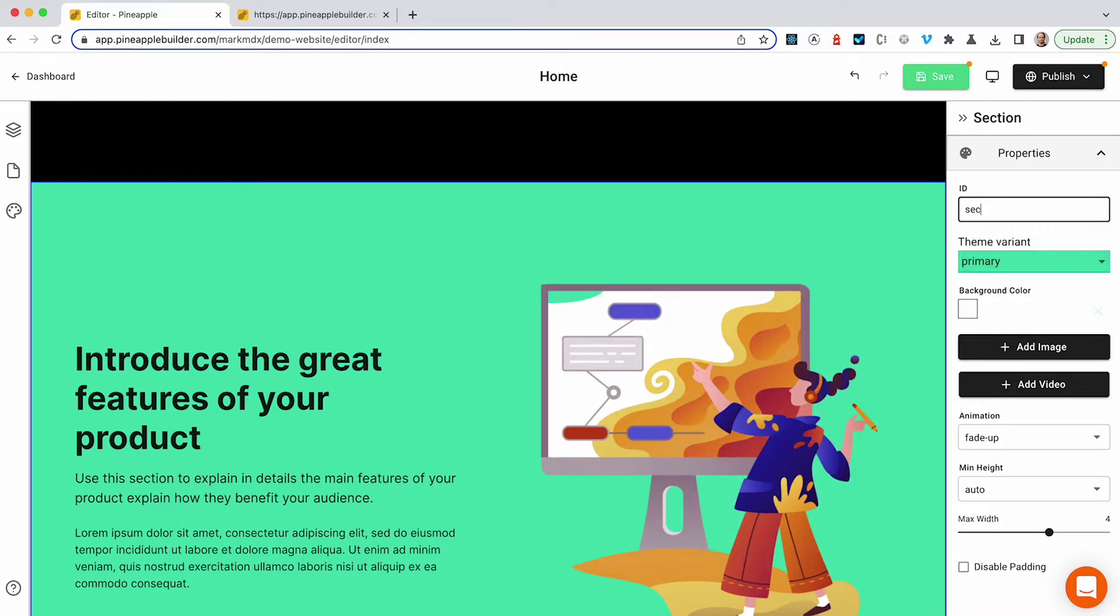
type("tion-1")
left_click(738, 240)
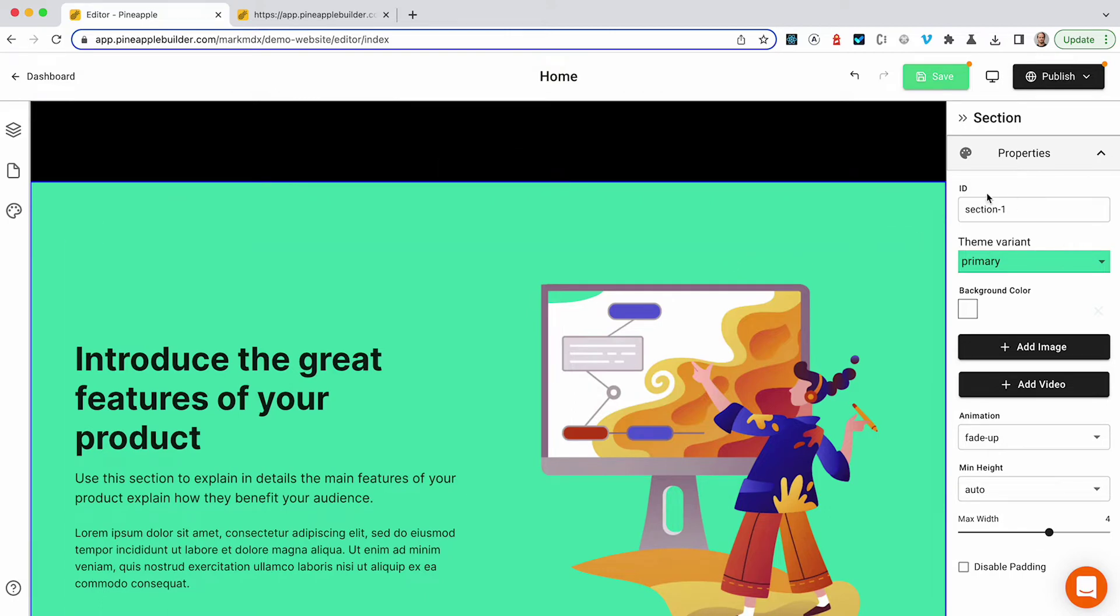
- Select the hero's SIGN UP button
scroll(705, 278, "down", 1)
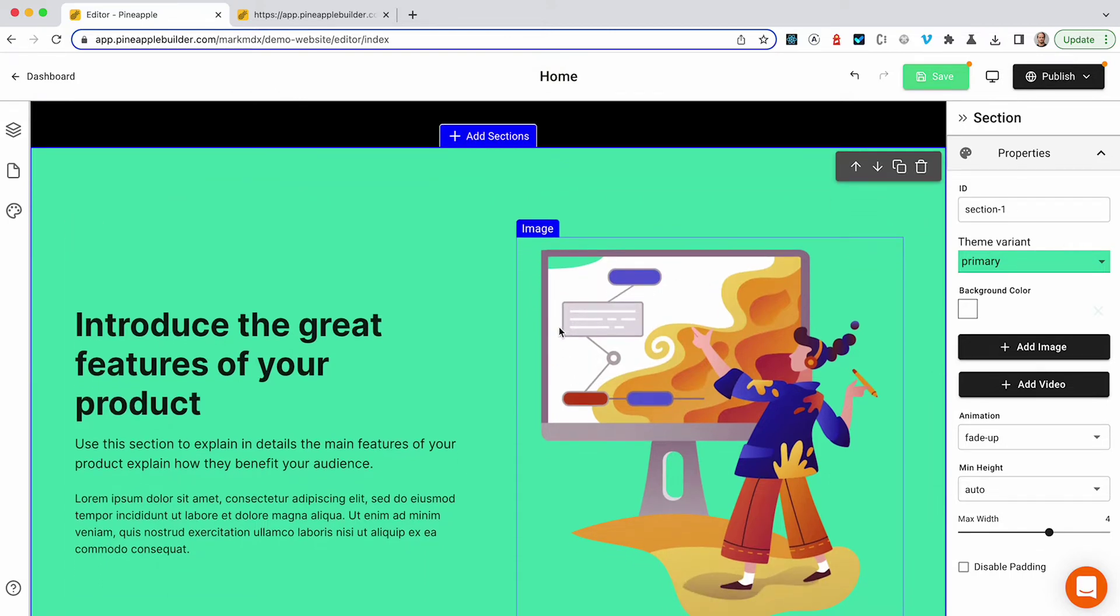
scroll(227, 410, "down", 1)
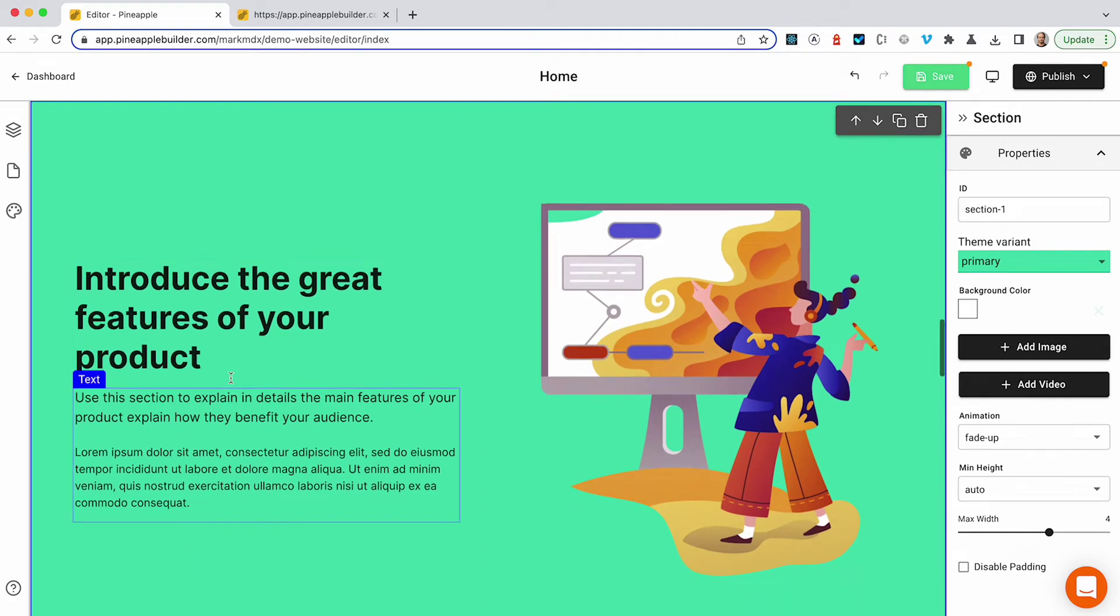
scroll(220, 356, "down", 1)
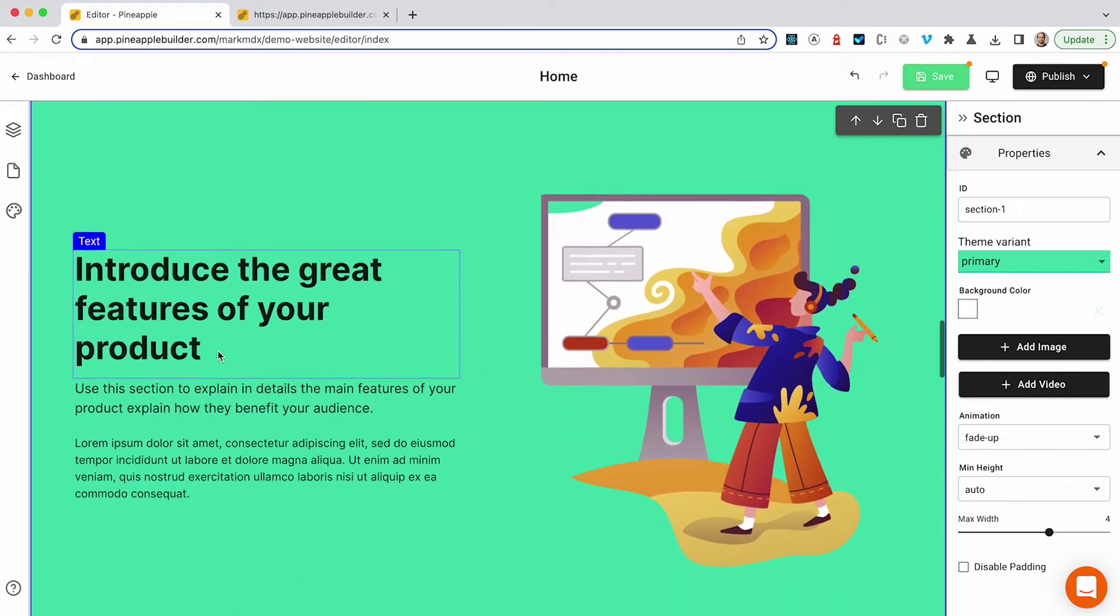
scroll(292, 303, "up", 2)
left_click(372, 207)
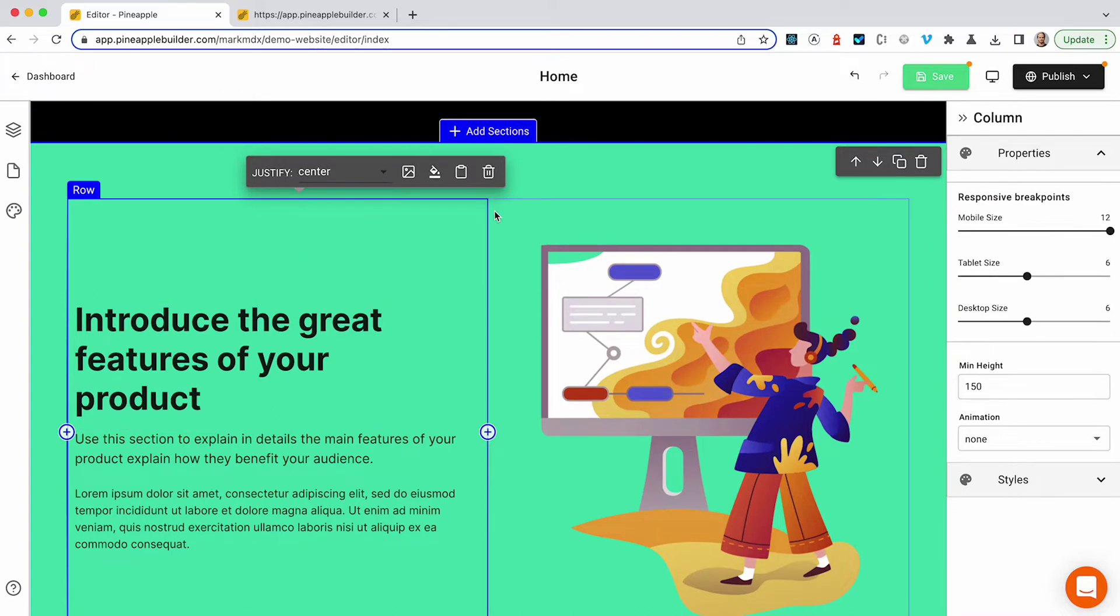
scroll(314, 298, "down", 10)
scroll(314, 299, "up", 10)
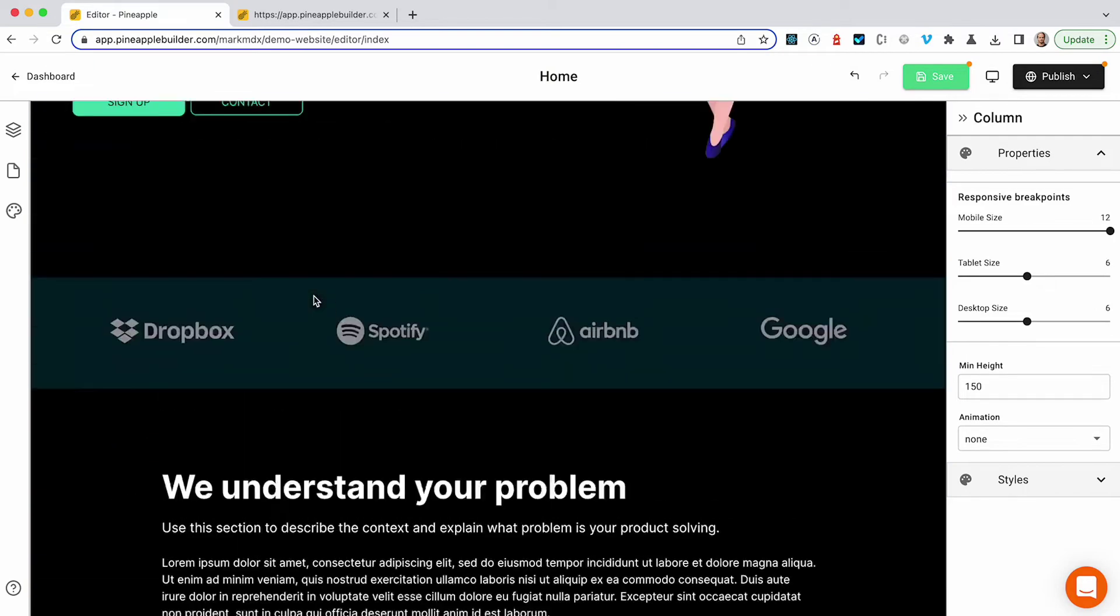
scroll(188, 230, "up", 1)
left_click(146, 161)
scroll(255, 188, "up", 2)
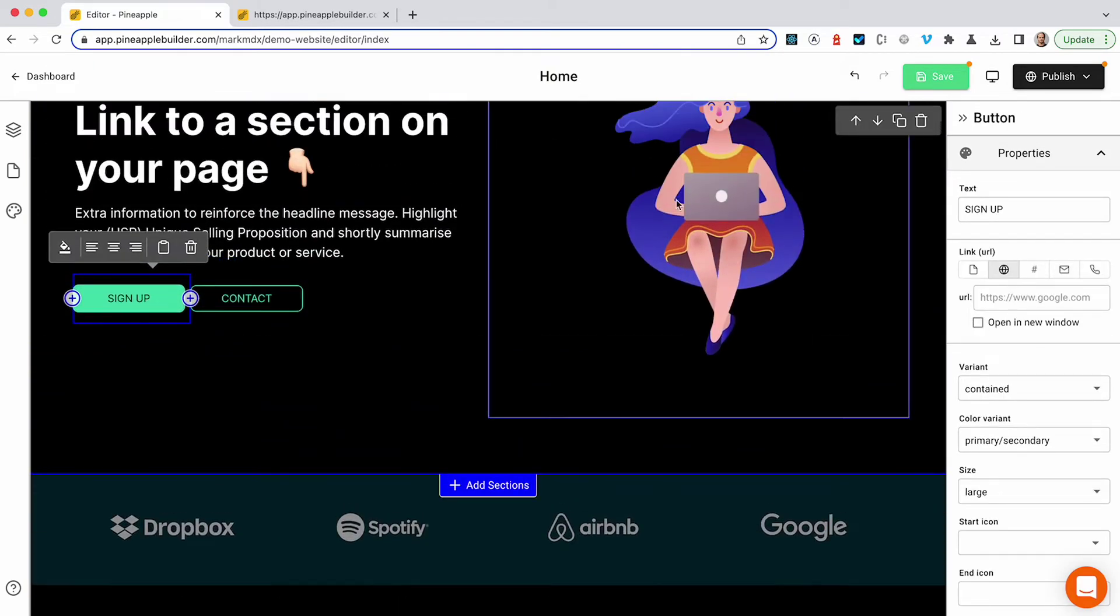
- Link SIGN UP to the # anchor section-1 and save the page
left_click(1035, 274)
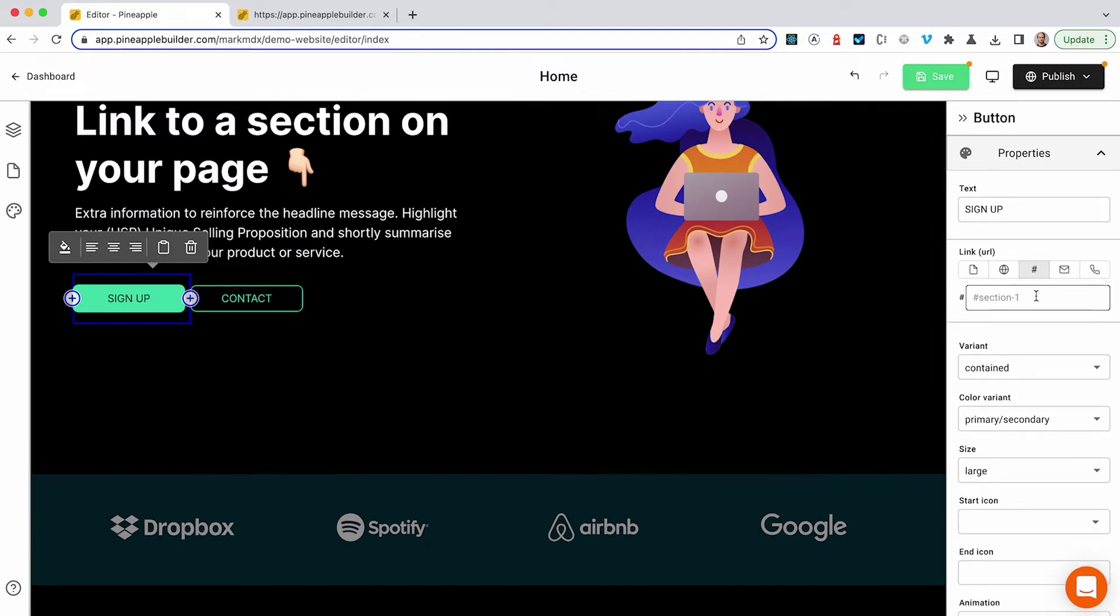
left_click(1013, 302)
type("section-1")
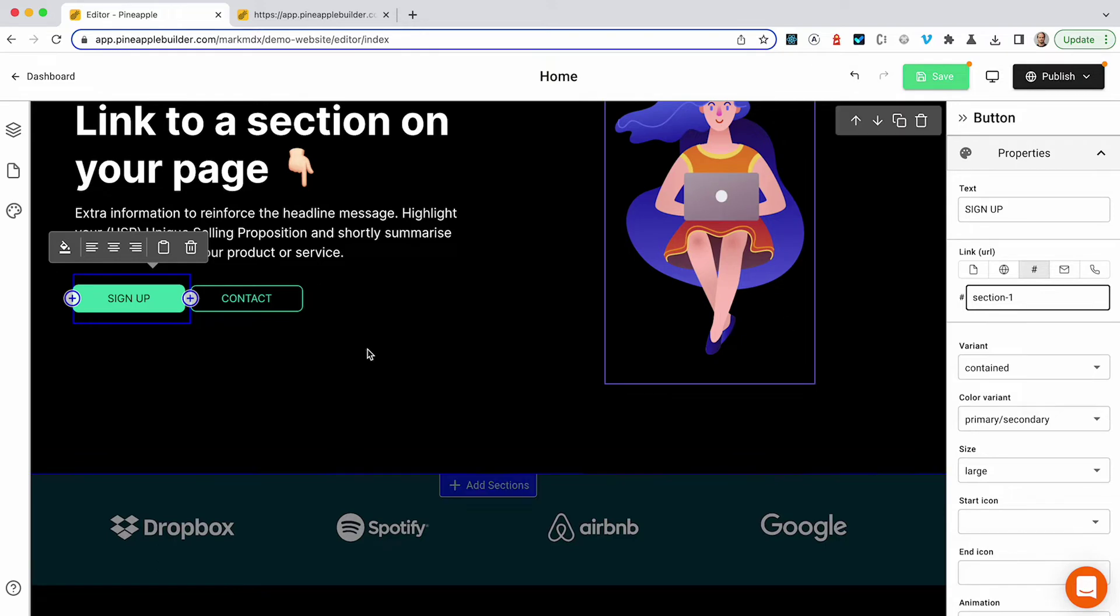
left_click(614, 289)
scroll(545, 228, "up", 2)
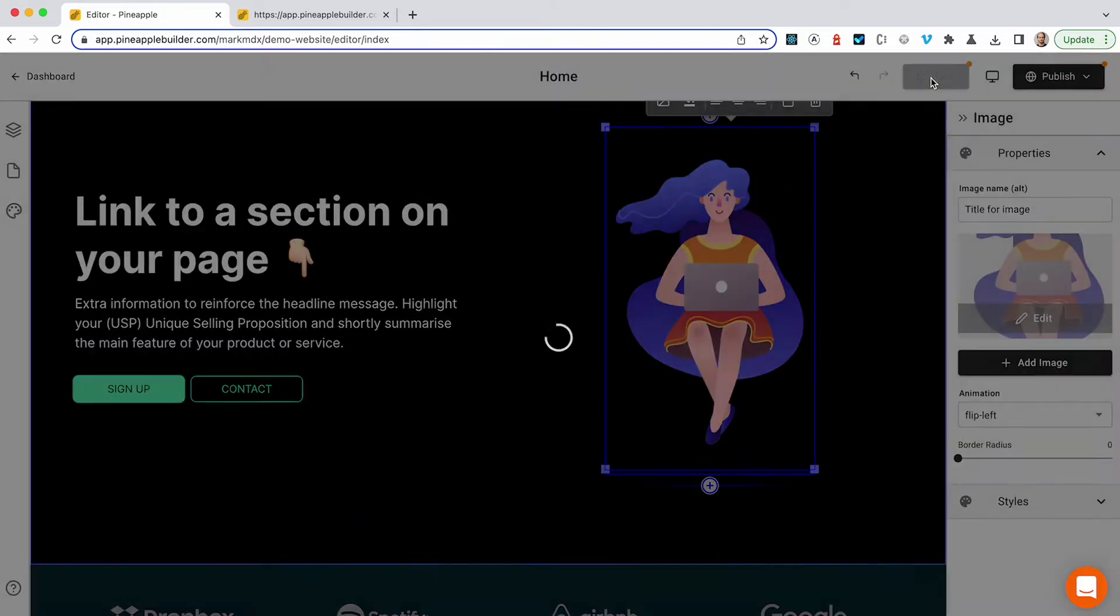
left_click(936, 76)
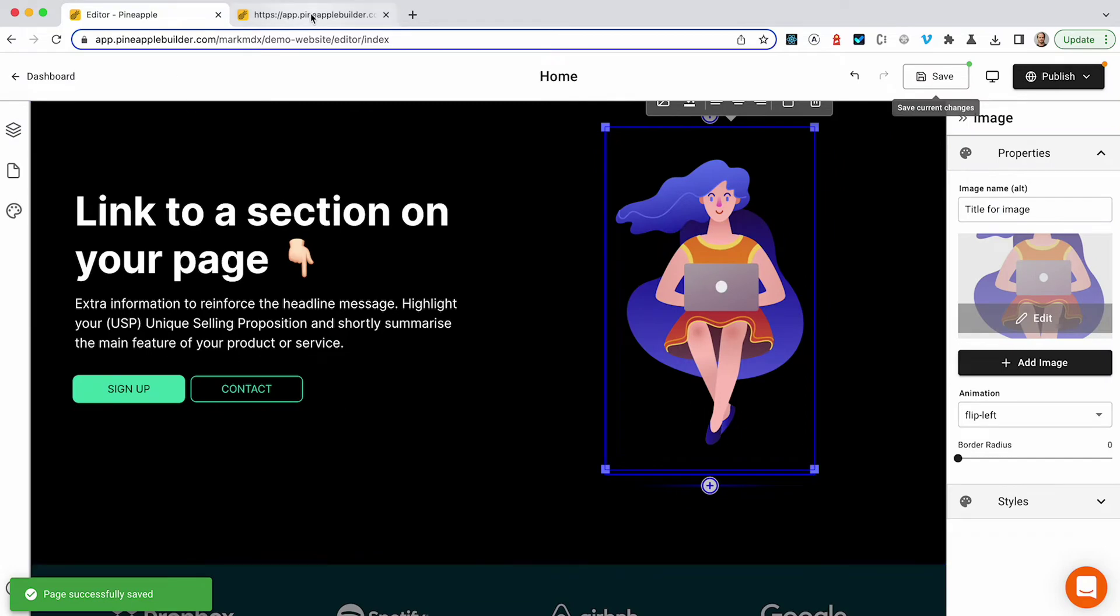
- Open the page preview and confirm SIGN UP jumps to the green section-1 features section
left_click(312, 16)
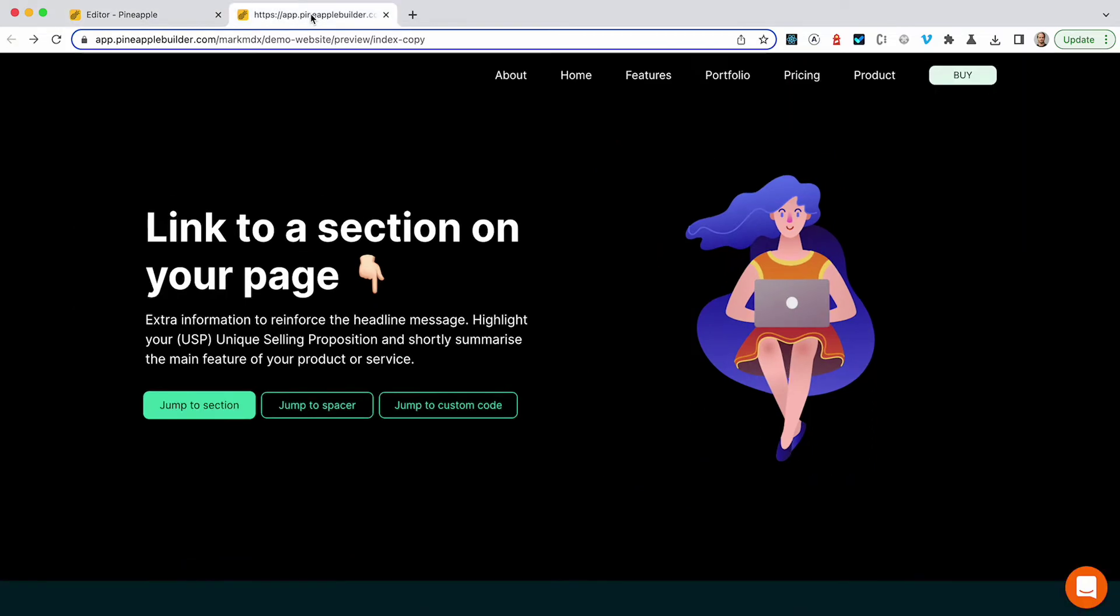
left_click(162, 16)
left_click(992, 77)
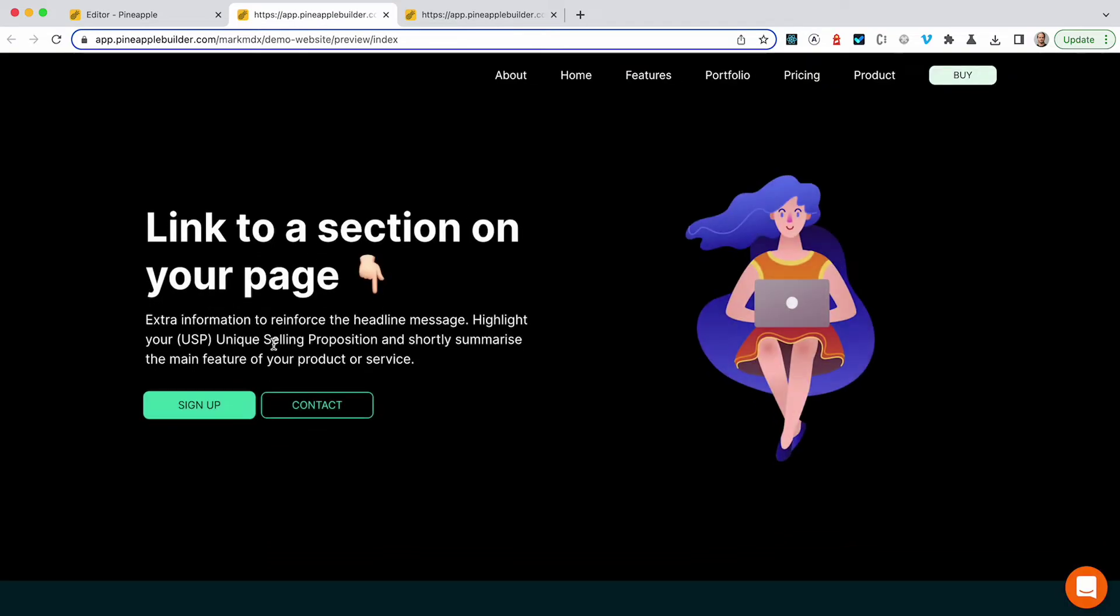
left_click(245, 407)
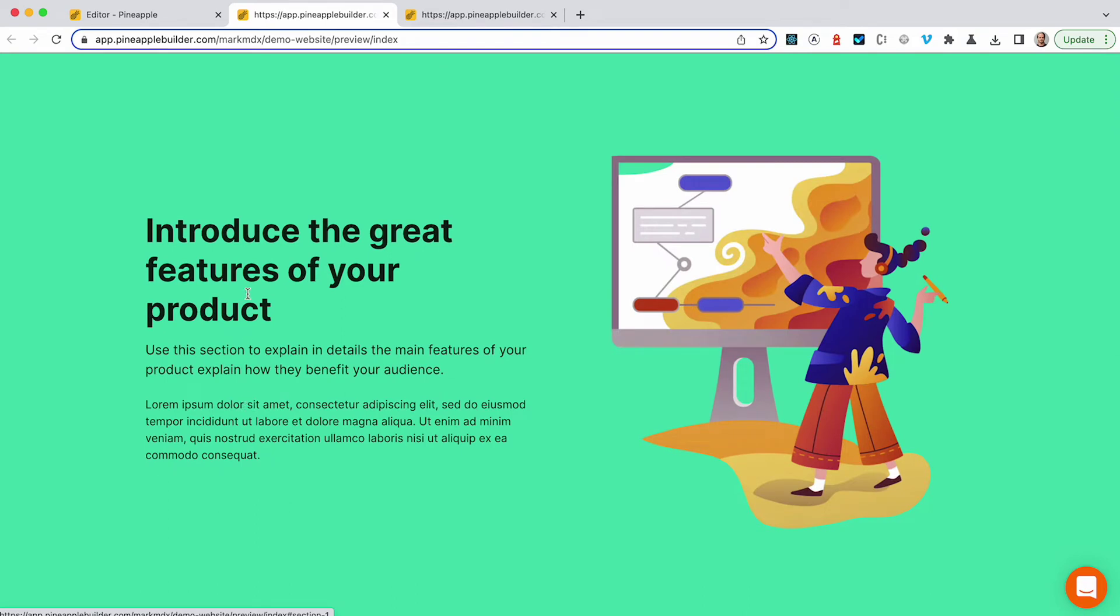
- Insert a Spacer below the dark section's features heading
left_click(167, 21)
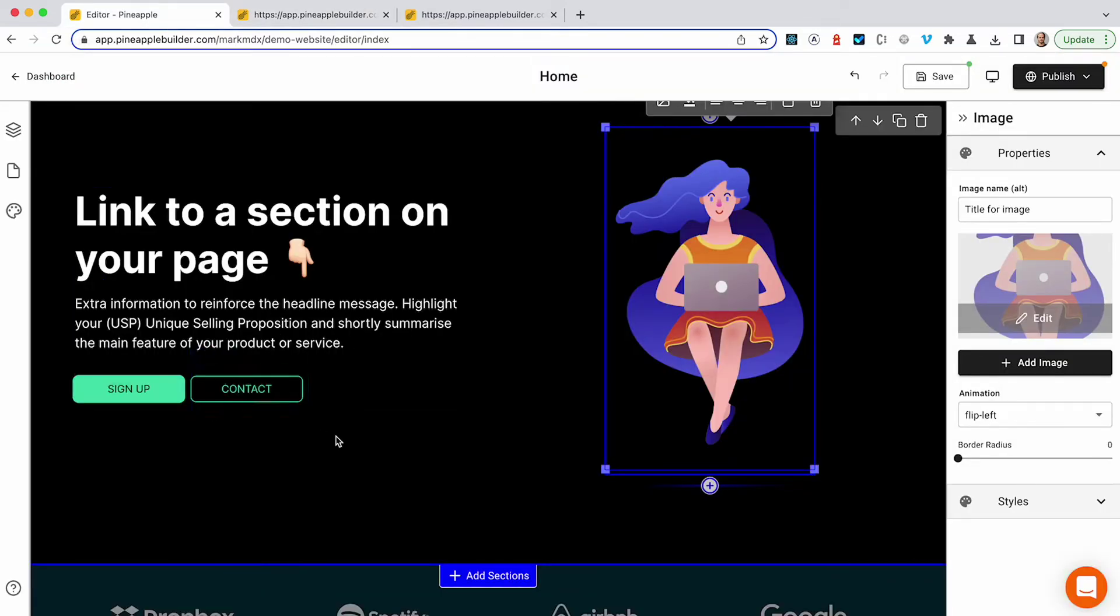
left_click(331, 320)
scroll(376, 424, "down", 6)
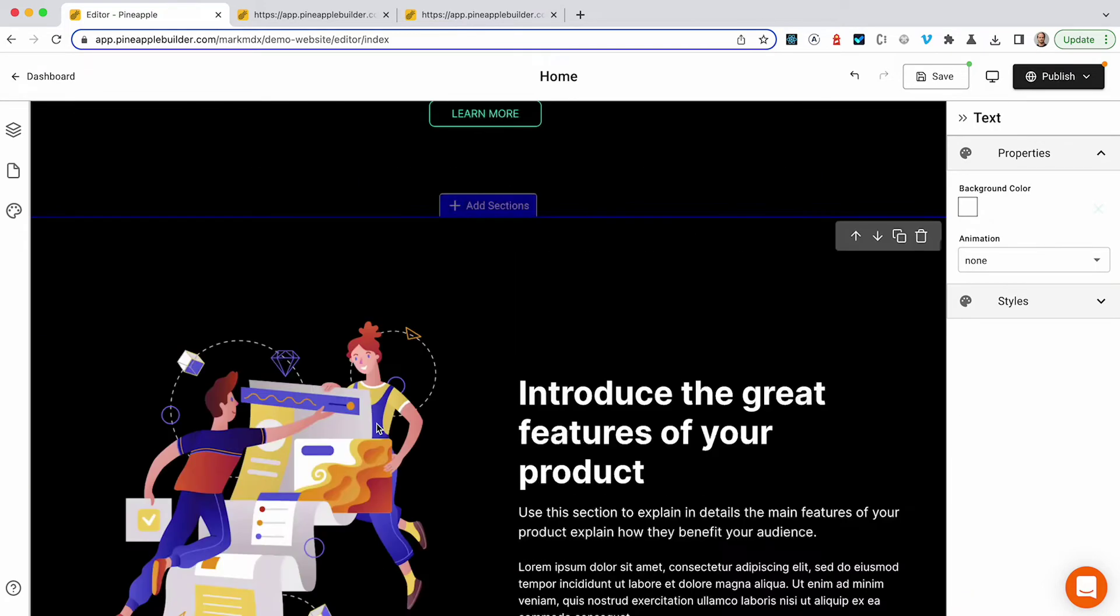
scroll(377, 423, "down", 1)
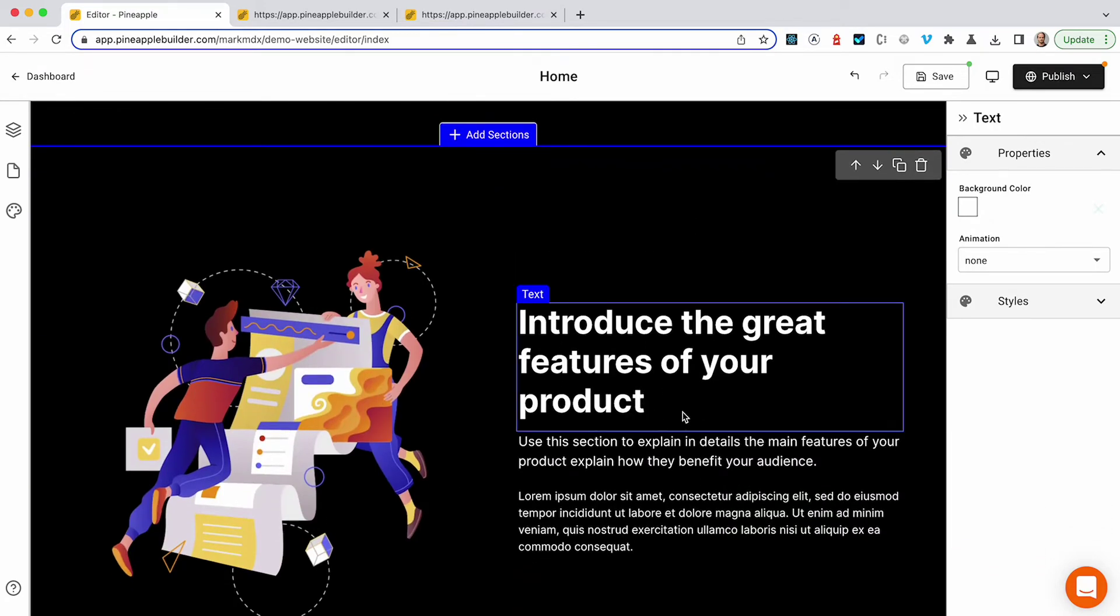
left_click(685, 417)
left_click(710, 431)
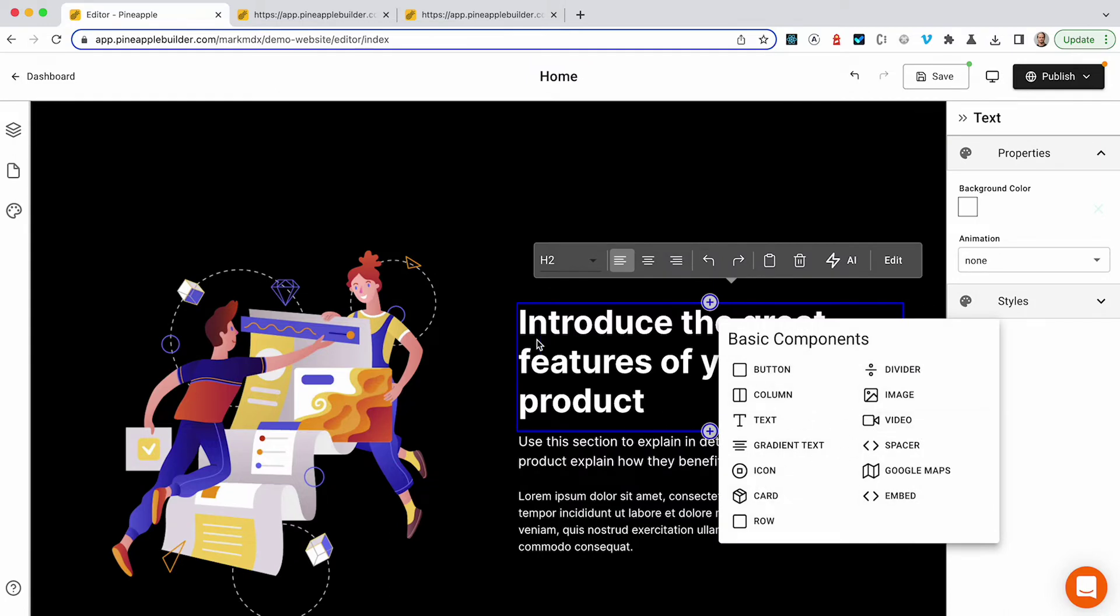
left_click(903, 446)
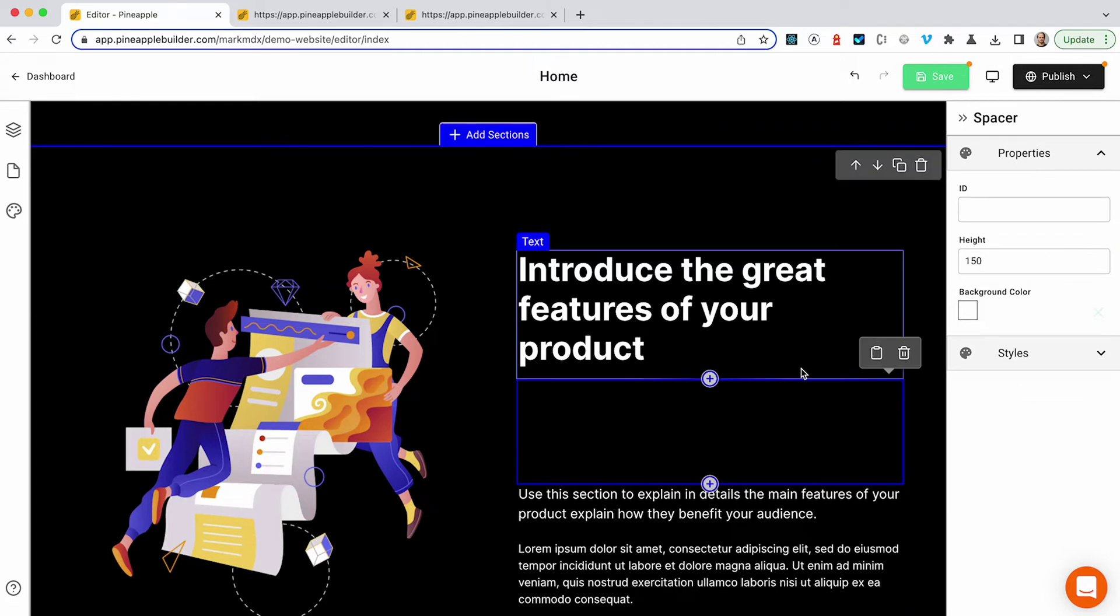
- Give the spacer ID spacer-1 and height 20
left_click(990, 208)
type("spacder-1")
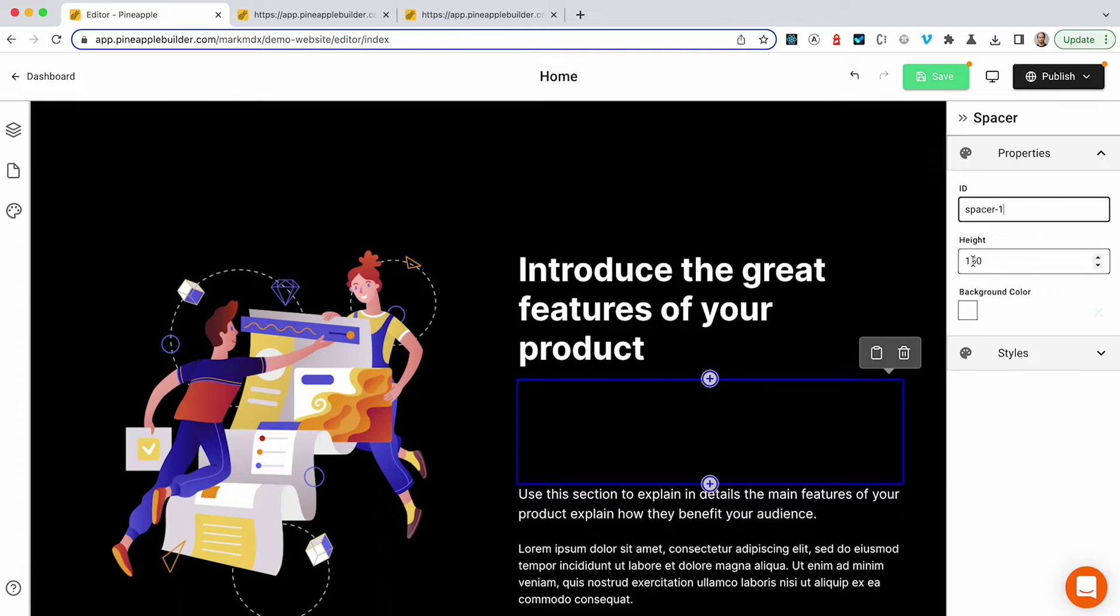
left_click_drag(973, 261, 960, 265)
key("BackSpace")
key("Delete")
type("20")
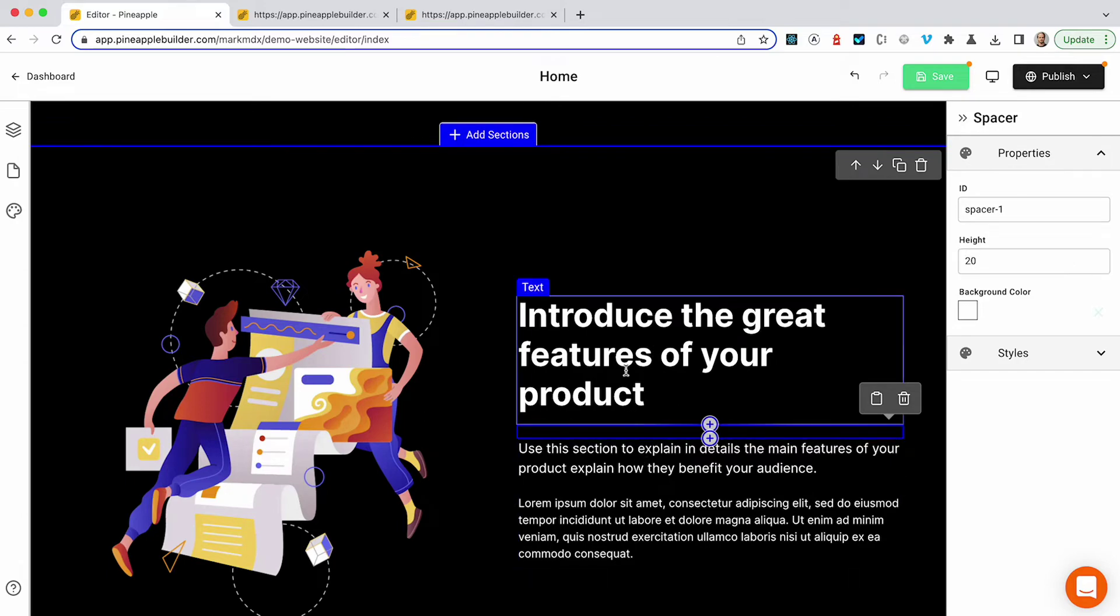
left_click(626, 373)
left_click(648, 433)
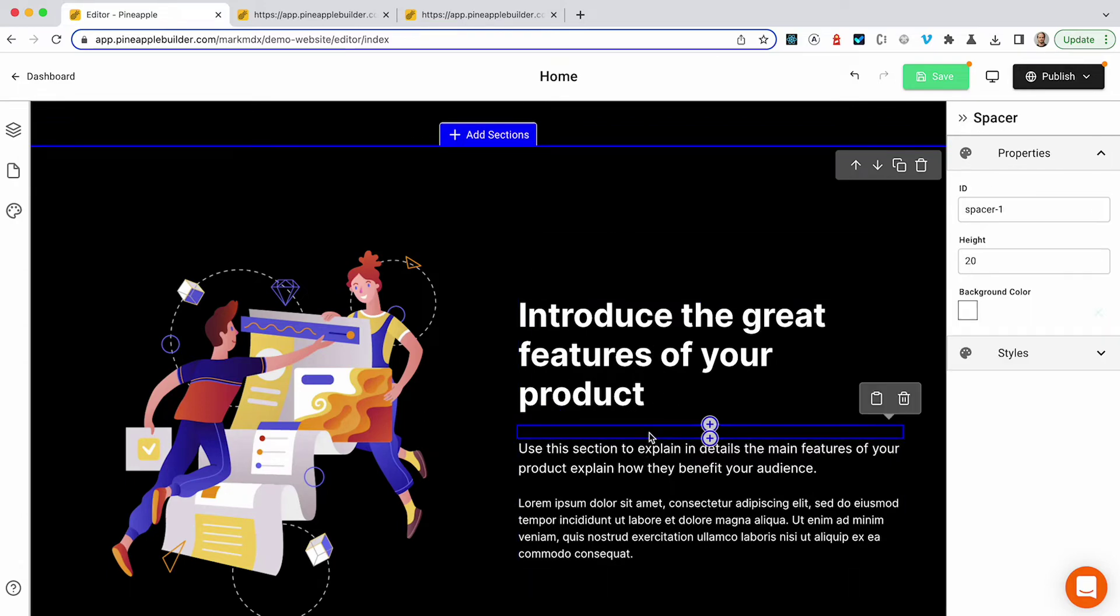
scroll(633, 359, "up", 15)
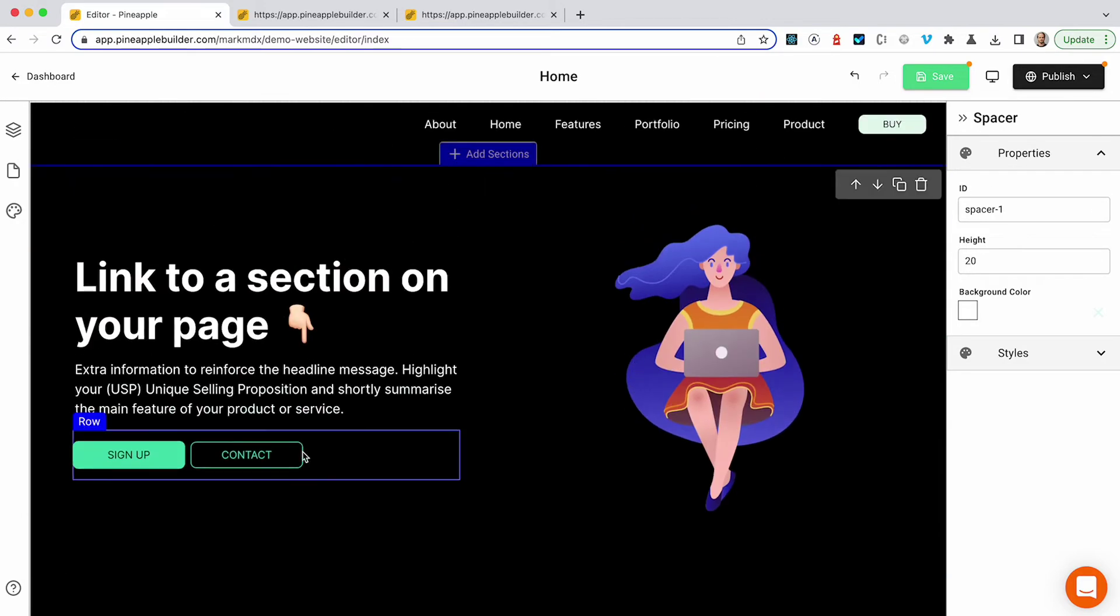
- Relabel the CONTACT button 'Spacer', link it to # anchor spacer-1, save and preview
left_click(277, 459)
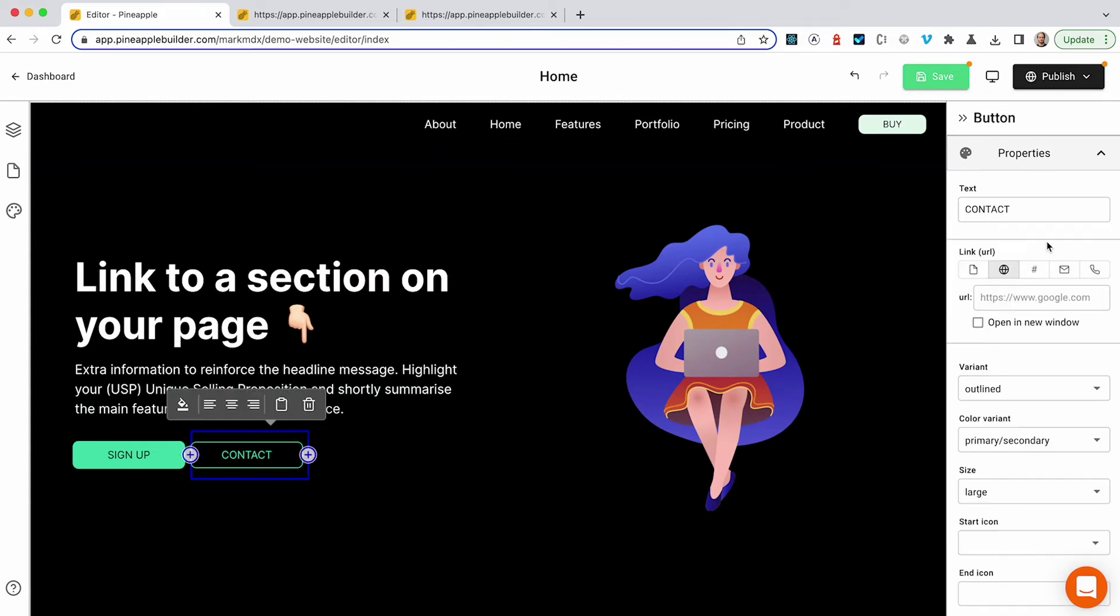
left_click_drag(1015, 210, 913, 210)
type("Spacer")
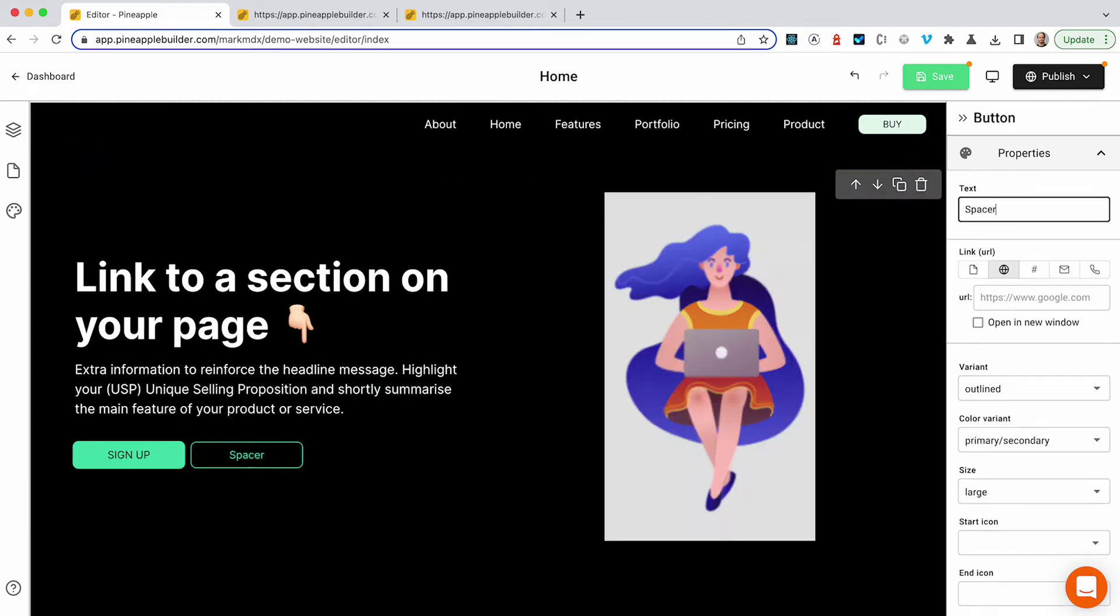
left_click(1034, 269)
left_click(1028, 297)
type("sp")
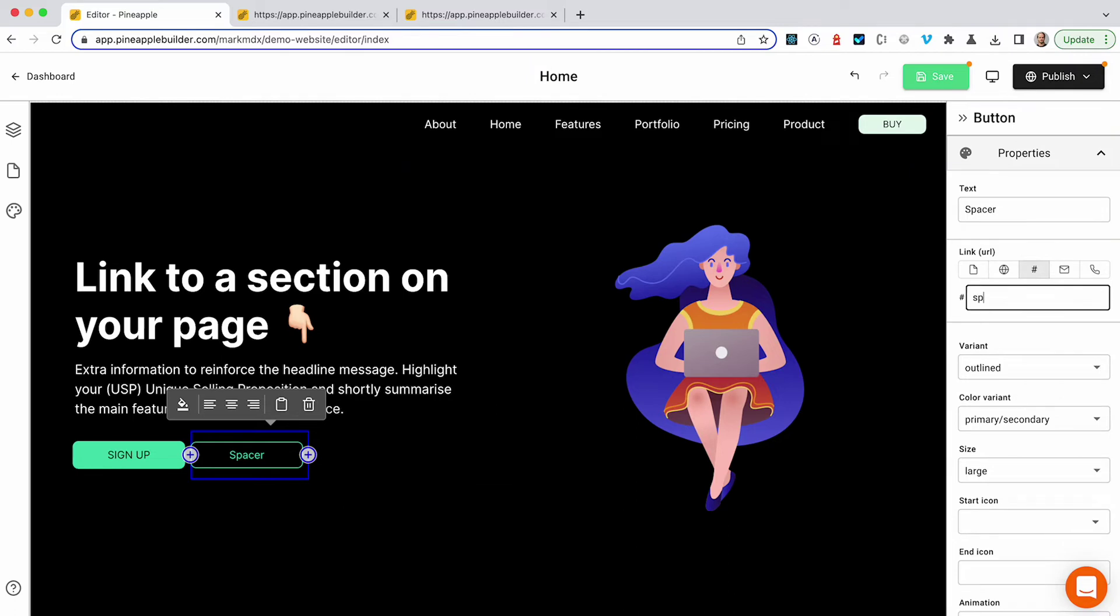
type("acer-1")
mouse_move(490, 368)
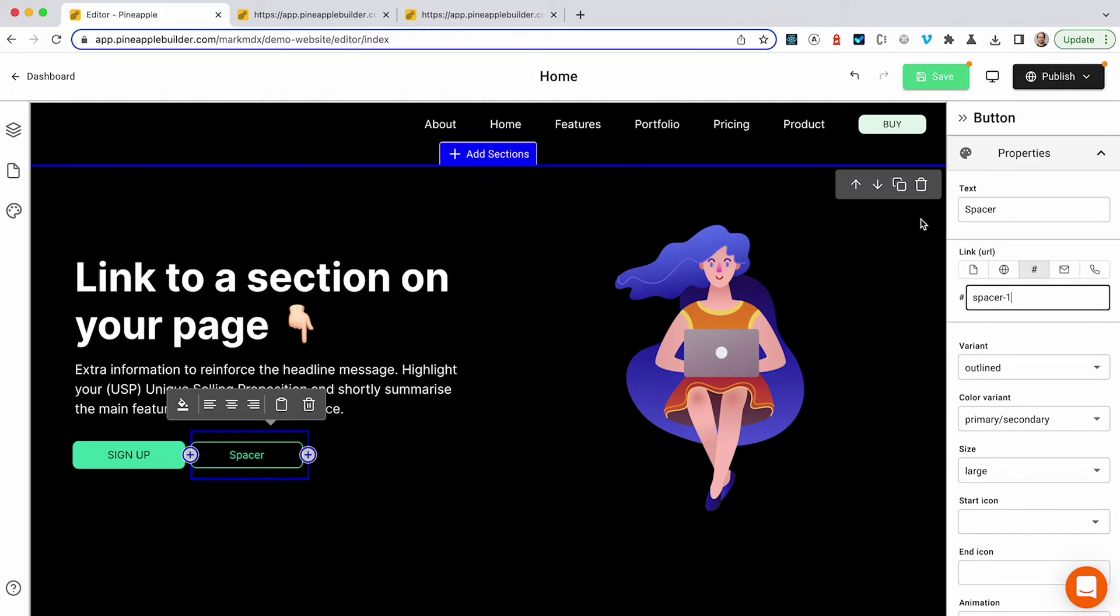
left_click(497, 374)
left_click(939, 80)
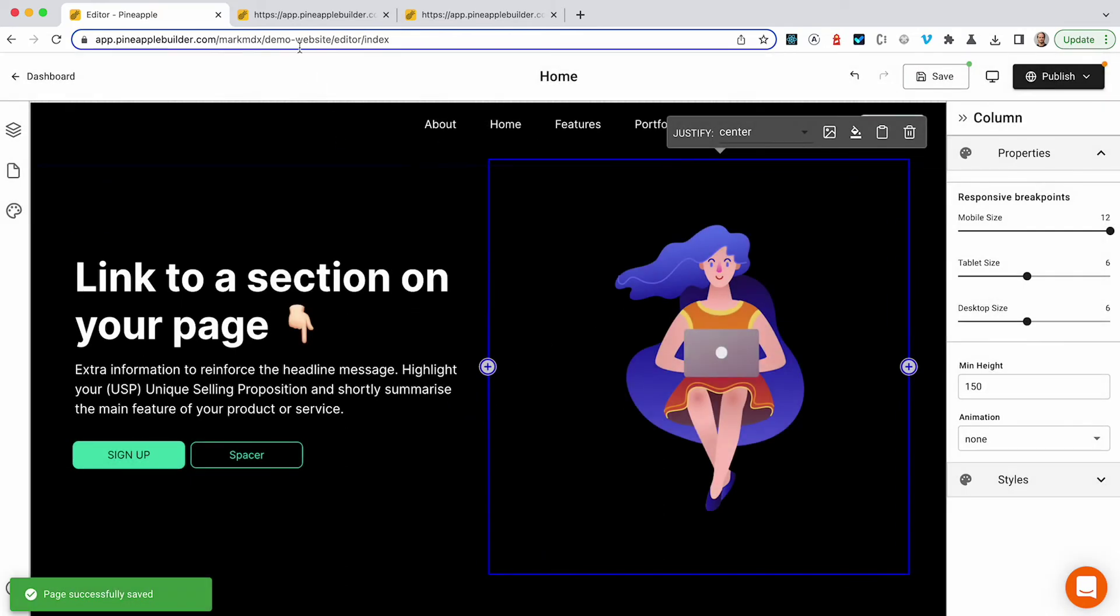
left_click(343, 20)
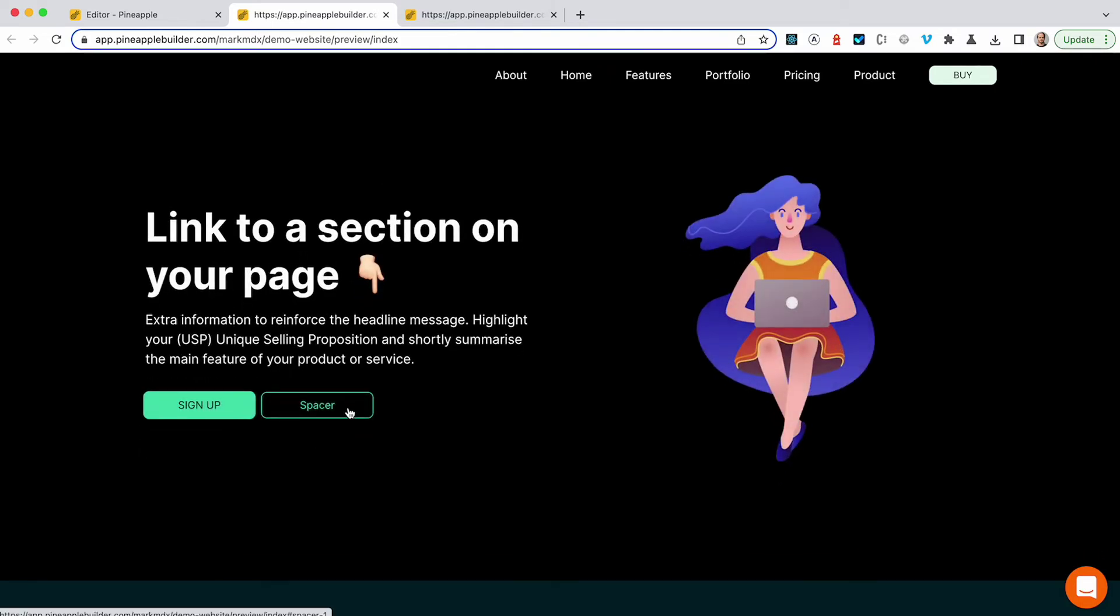
left_click(348, 407)
scroll(642, 158, "up", 1)
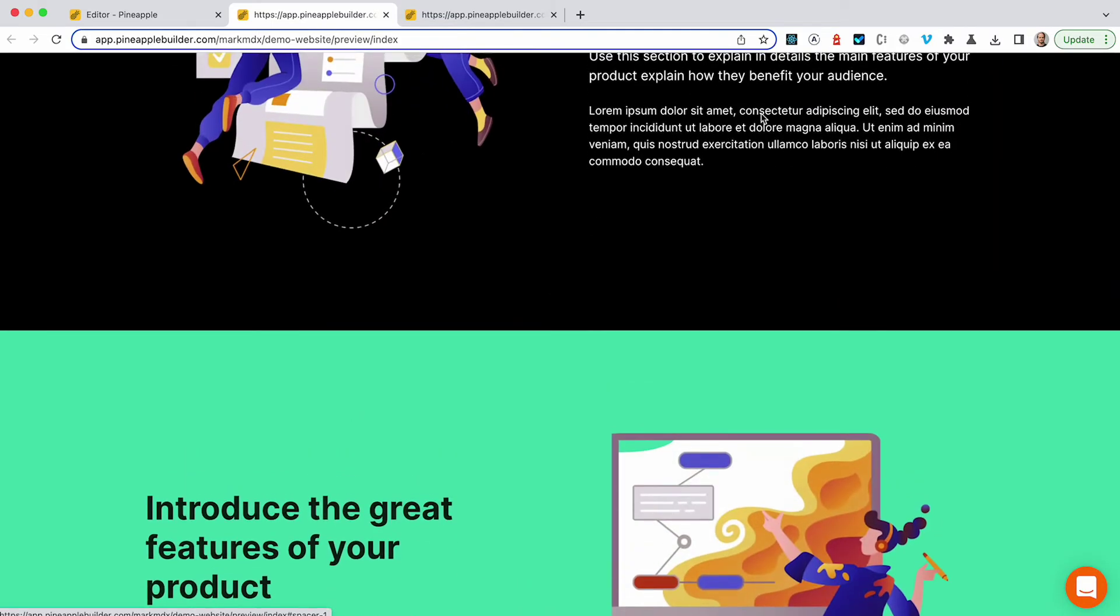
scroll(547, 97, "up", 1)
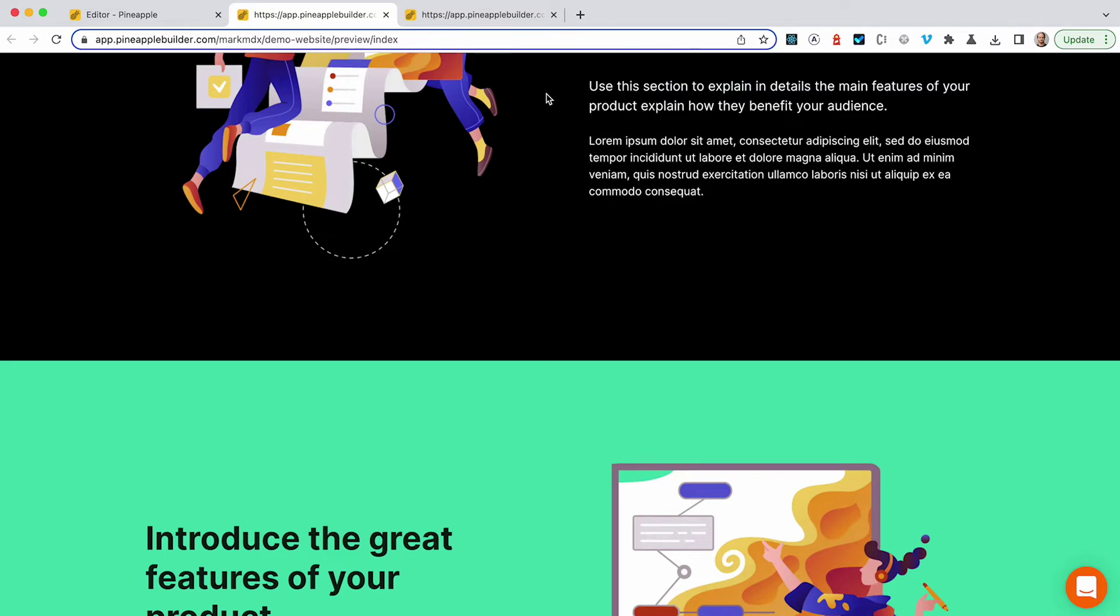
scroll(546, 97, "up", 1)
scroll(616, 119, "up", 1)
left_click(123, 18)
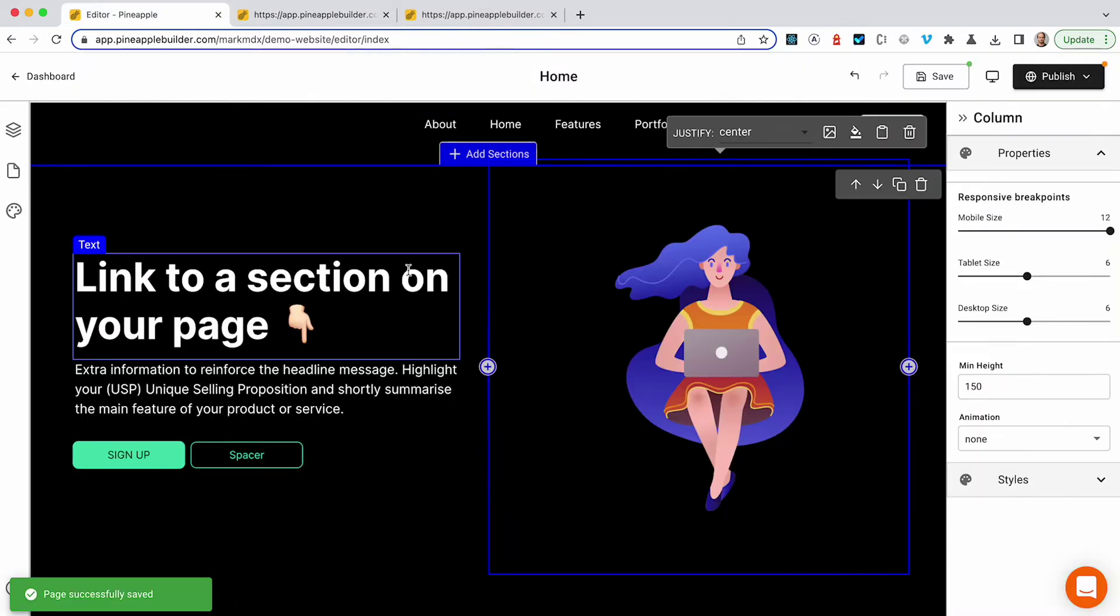
- Insert an EMBED component below the 'Introduce the great features of your product' heading
scroll(409, 270, "down", 5)
scroll(408, 271, "down", 5)
scroll(409, 271, "down", 3)
left_click(675, 286)
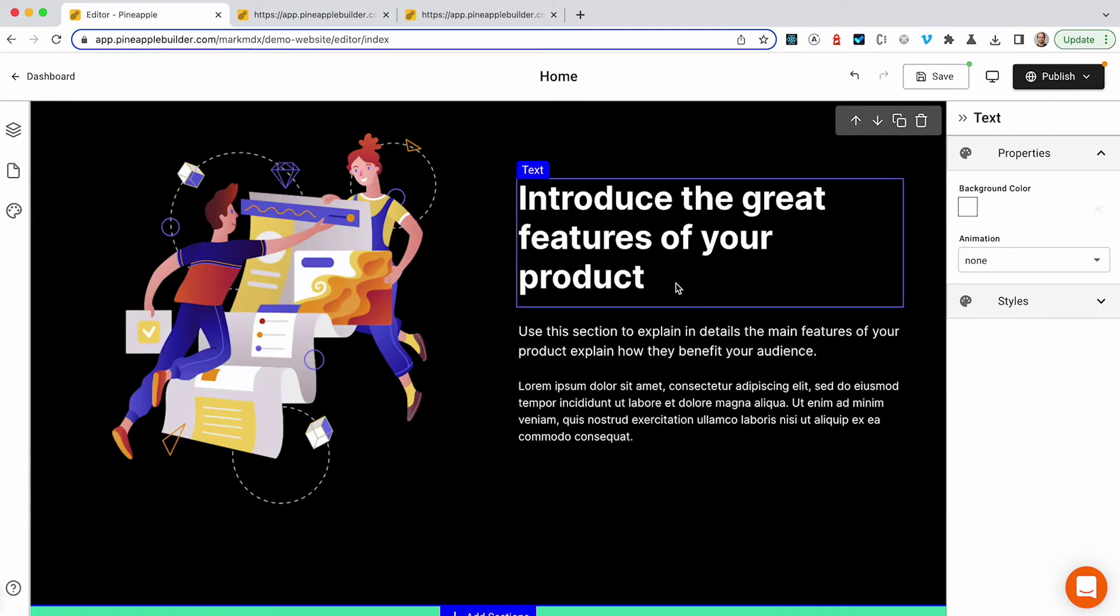
left_click(717, 315)
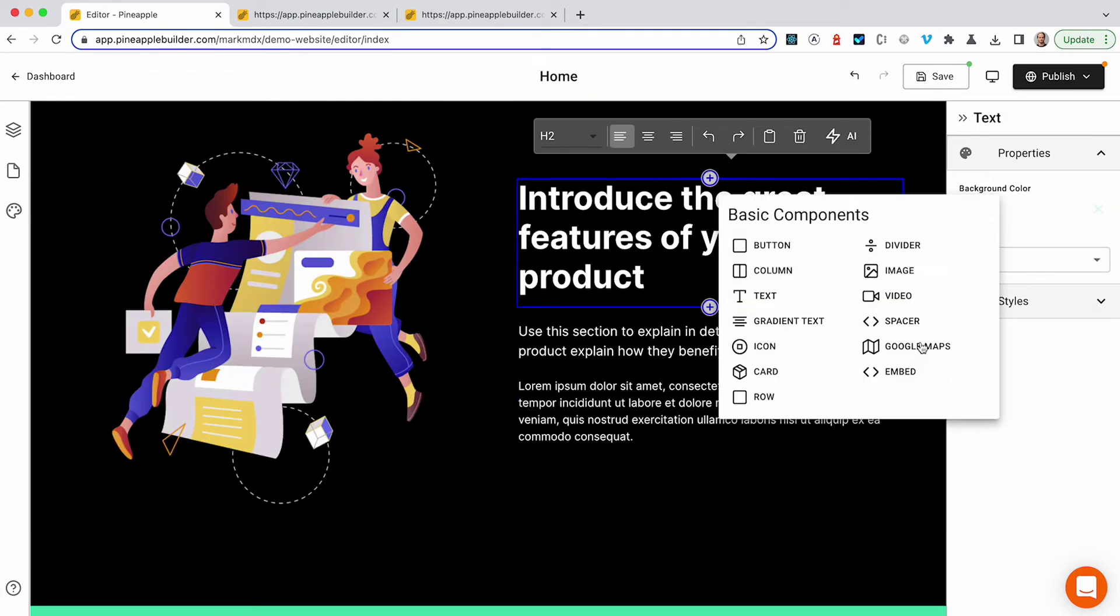
left_click(904, 380)
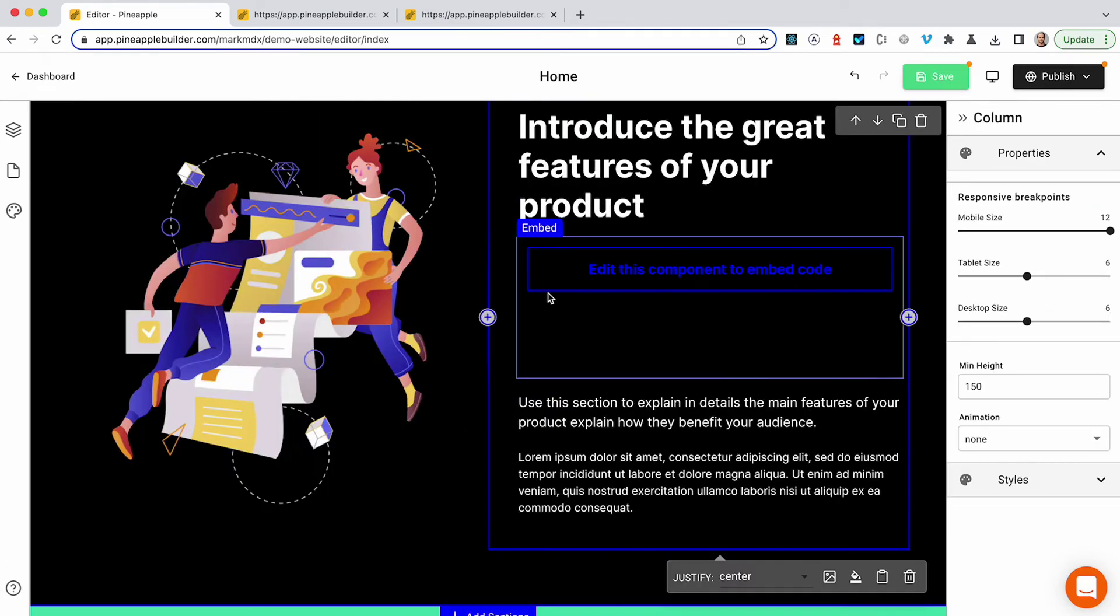
- Enter <div id="custom-1"></div> as the embed's HTML code
left_click(655, 267)
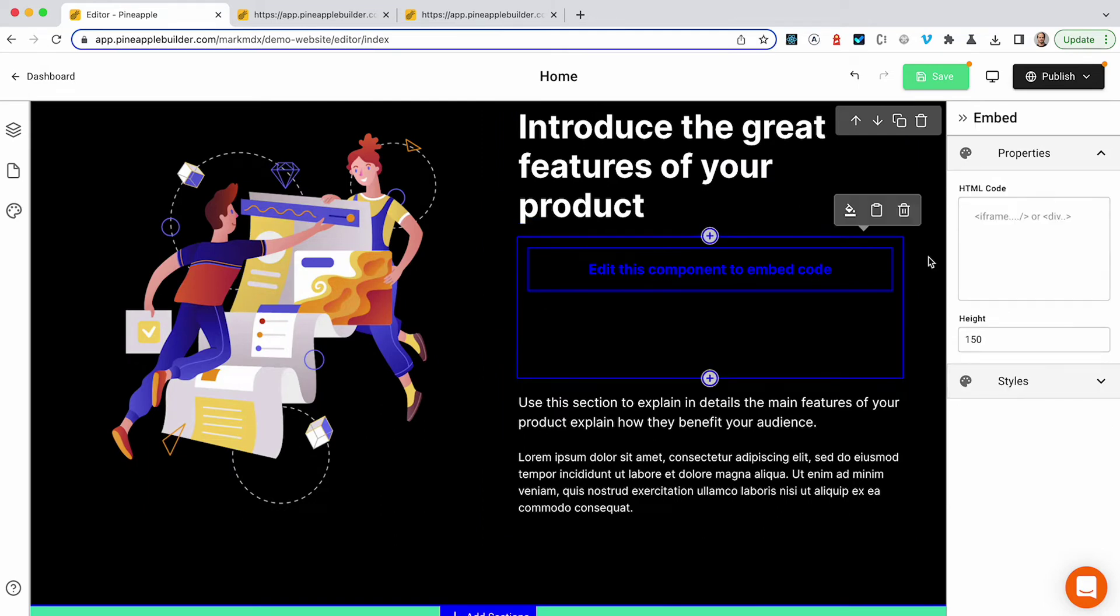
left_click(1029, 224)
type("<si")
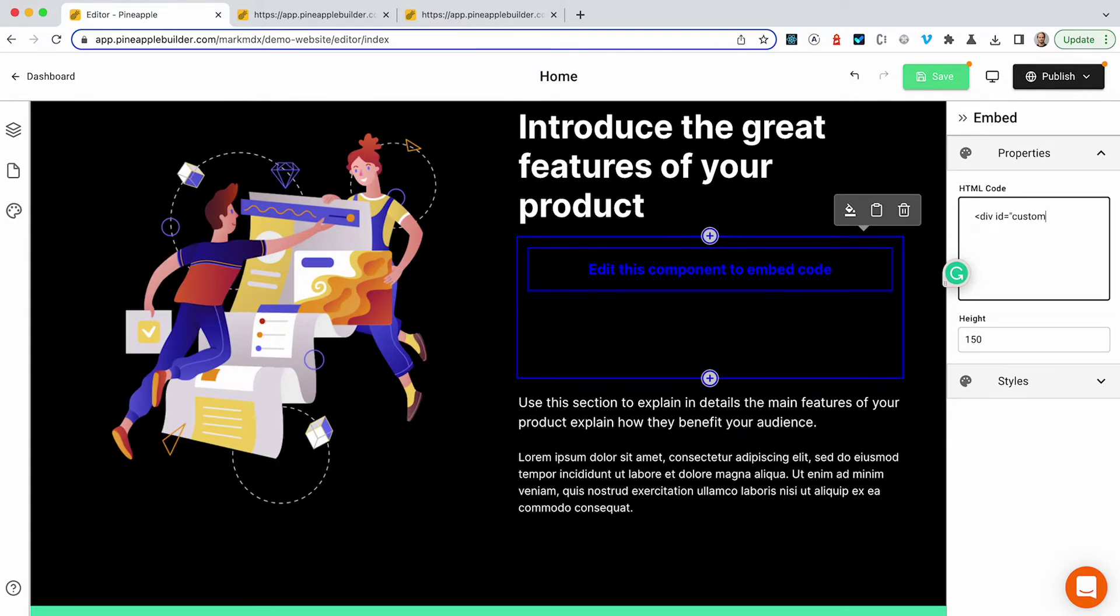
type("-1\">")
type("</div>")
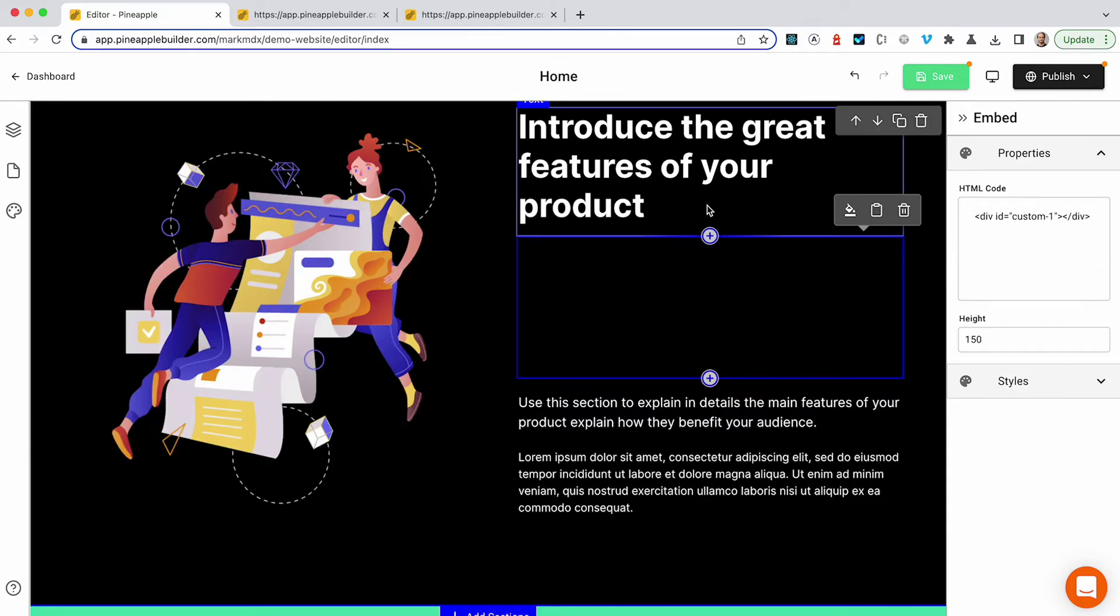
- Finish the embed code and duplicate the hero's Spacer button
left_click(1002, 339)
mouse_move(840, 277)
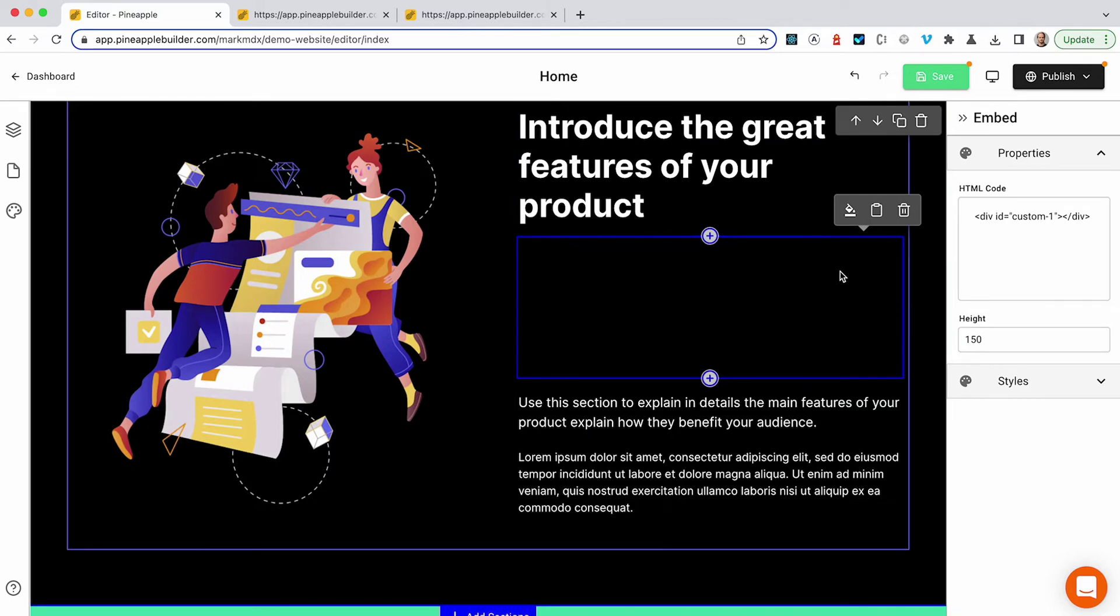
left_click(730, 168)
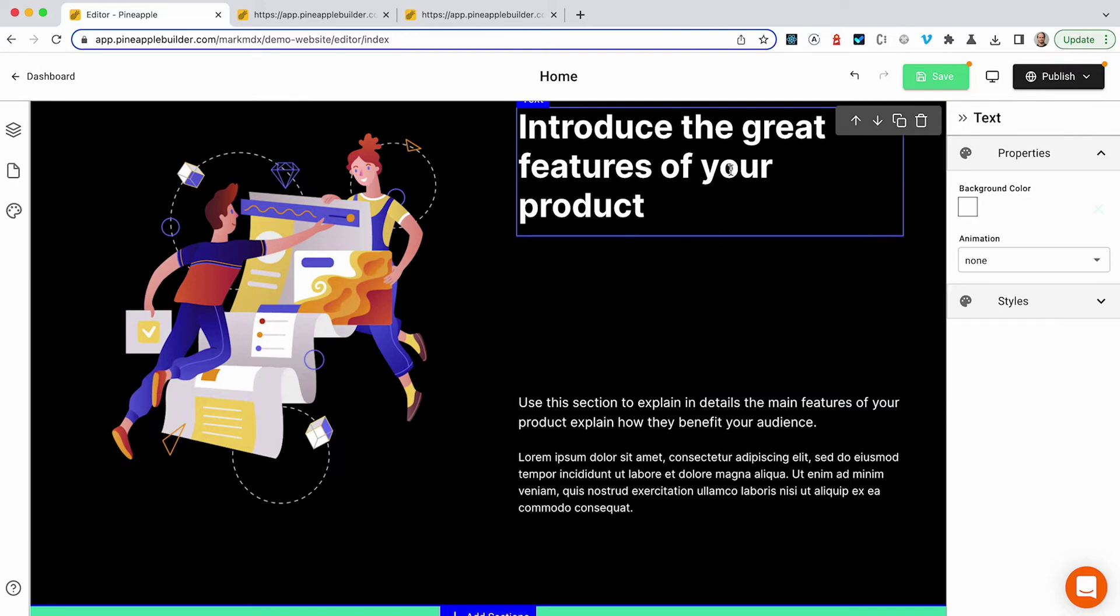
scroll(730, 169, "up", 2)
scroll(731, 170, "up", 8)
scroll(731, 170, "up", 3)
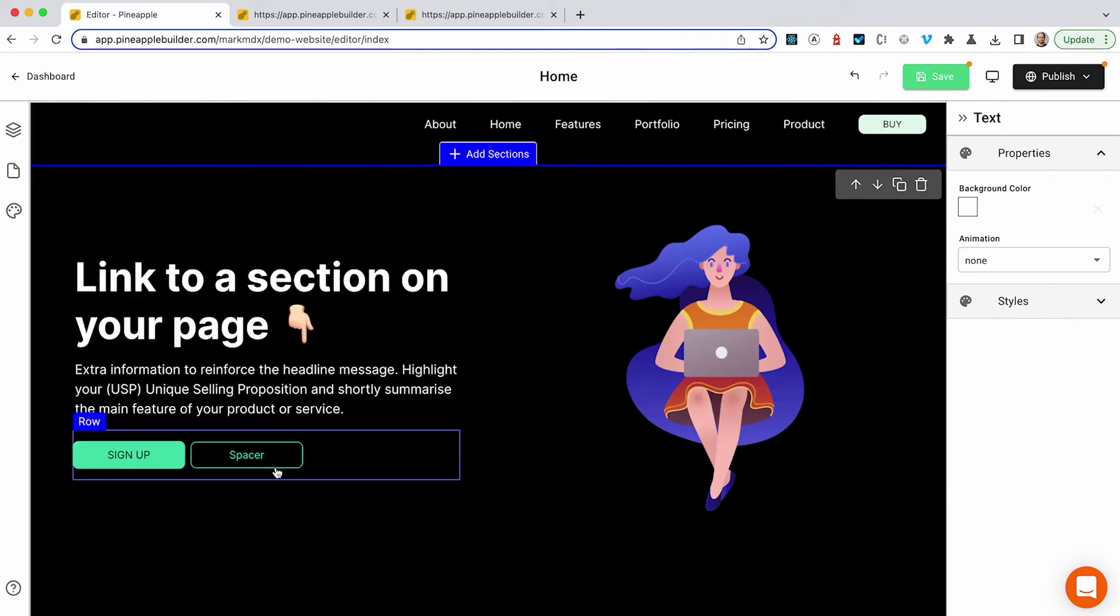
left_click(287, 465)
left_click(283, 405)
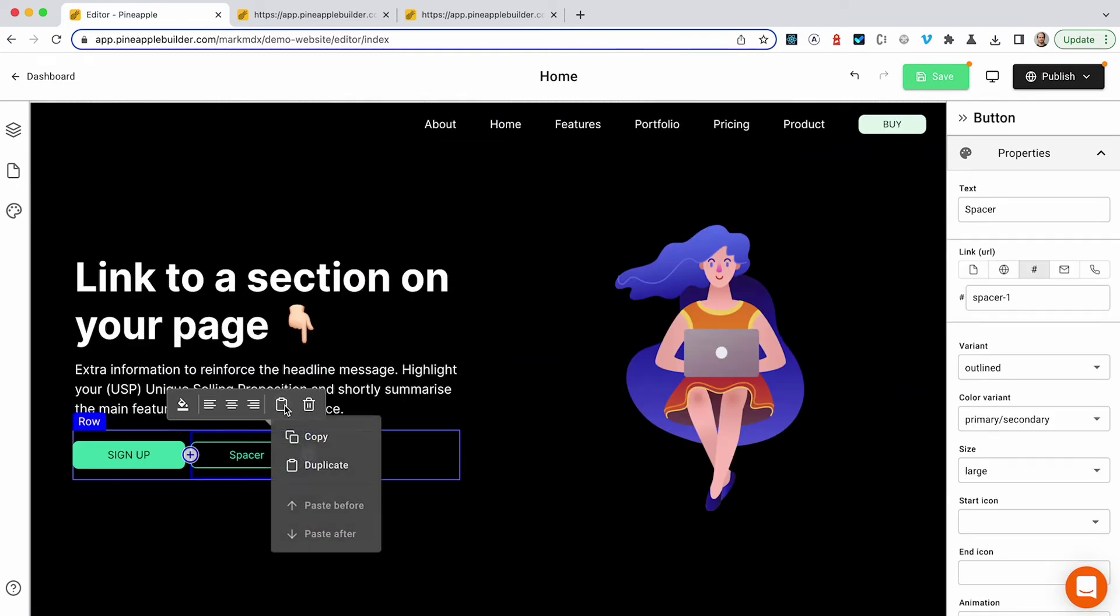
left_click(326, 467)
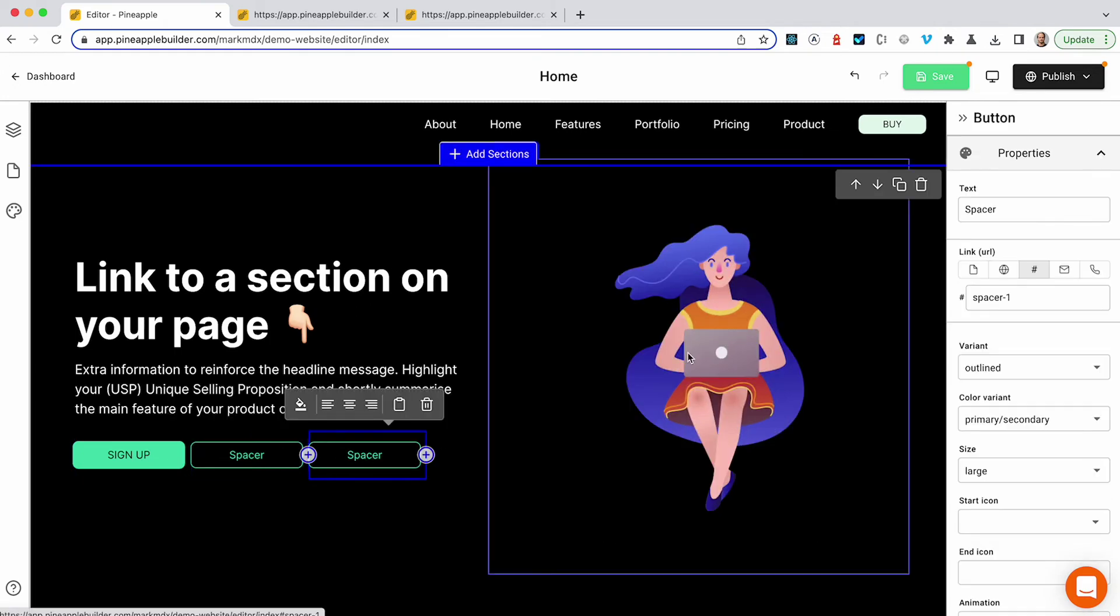
- Rename the copy to 'Custom', link it to # anchor custom-1, and save the page
double_click(981, 209)
type("Custom")
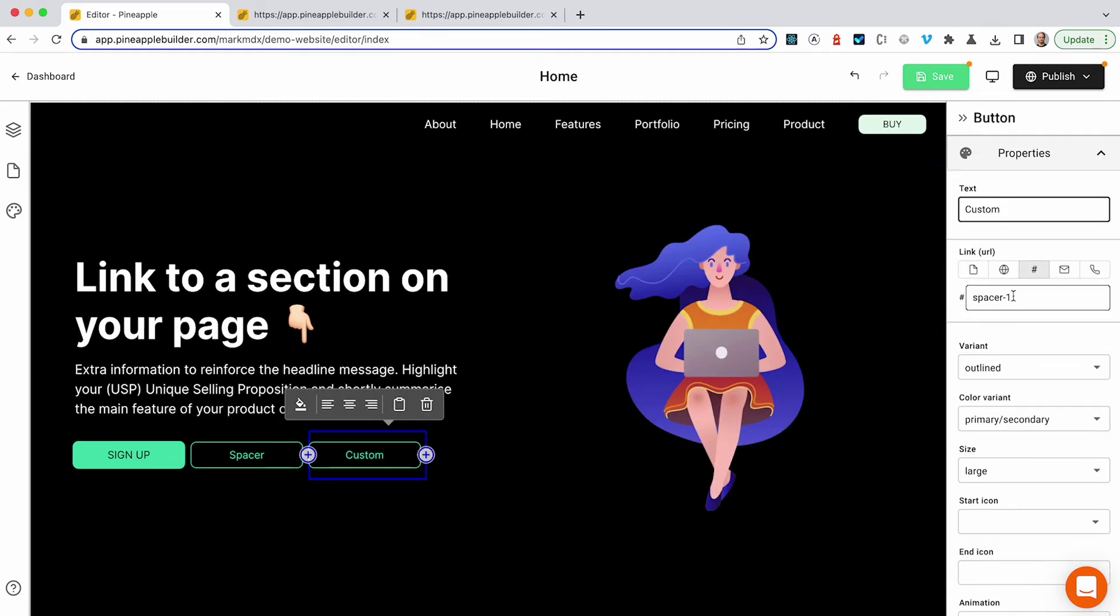
triple_click(992, 297)
type("custom")
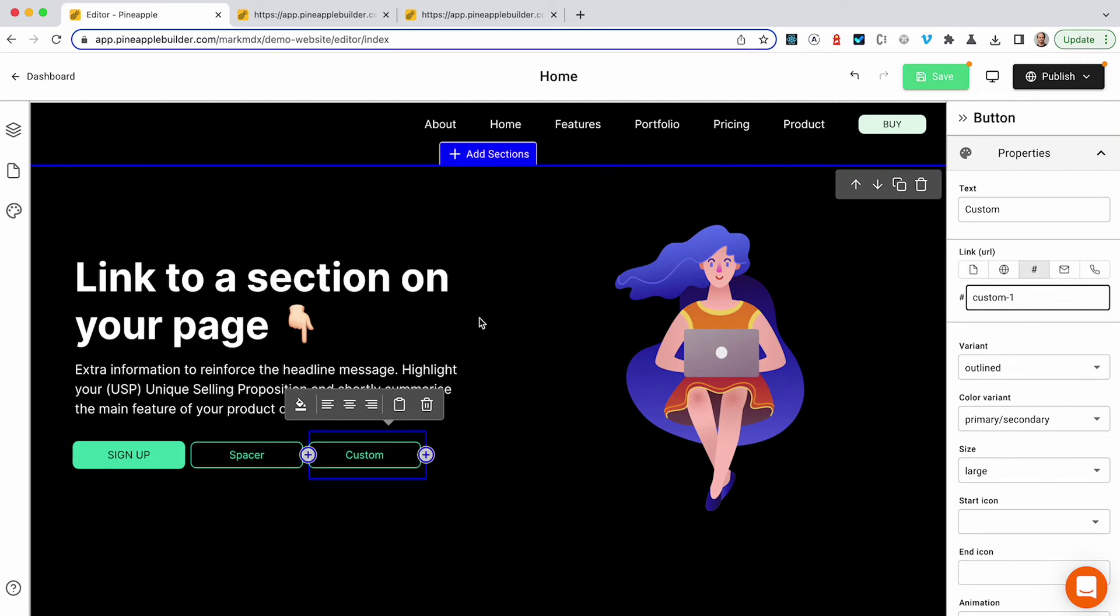
left_click(949, 81)
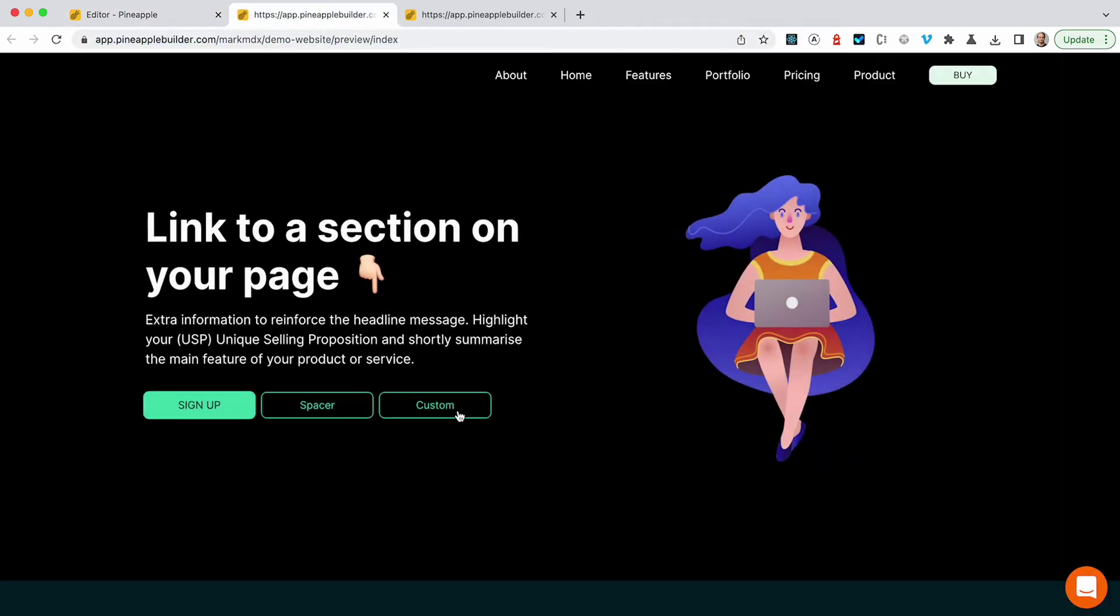
left_click(457, 415)
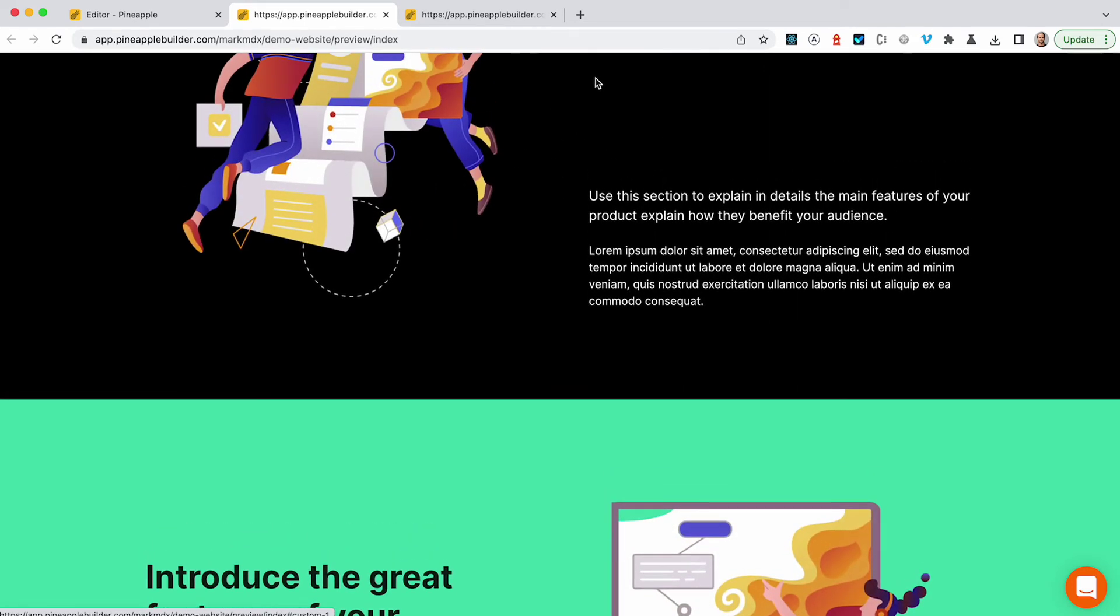
left_click(141, 24)
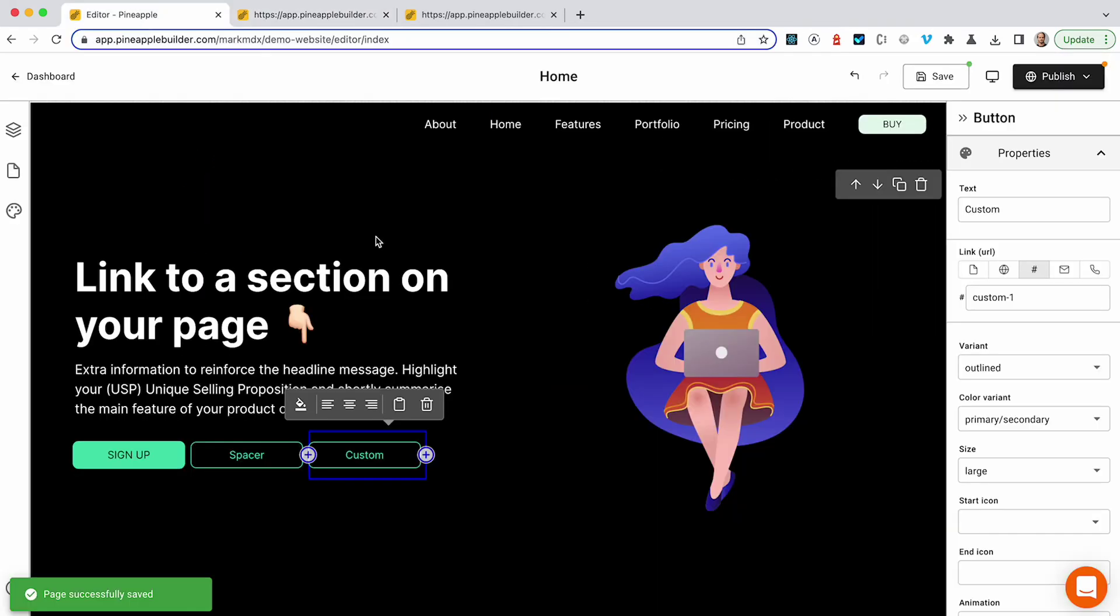
scroll(509, 346, "down", 2)
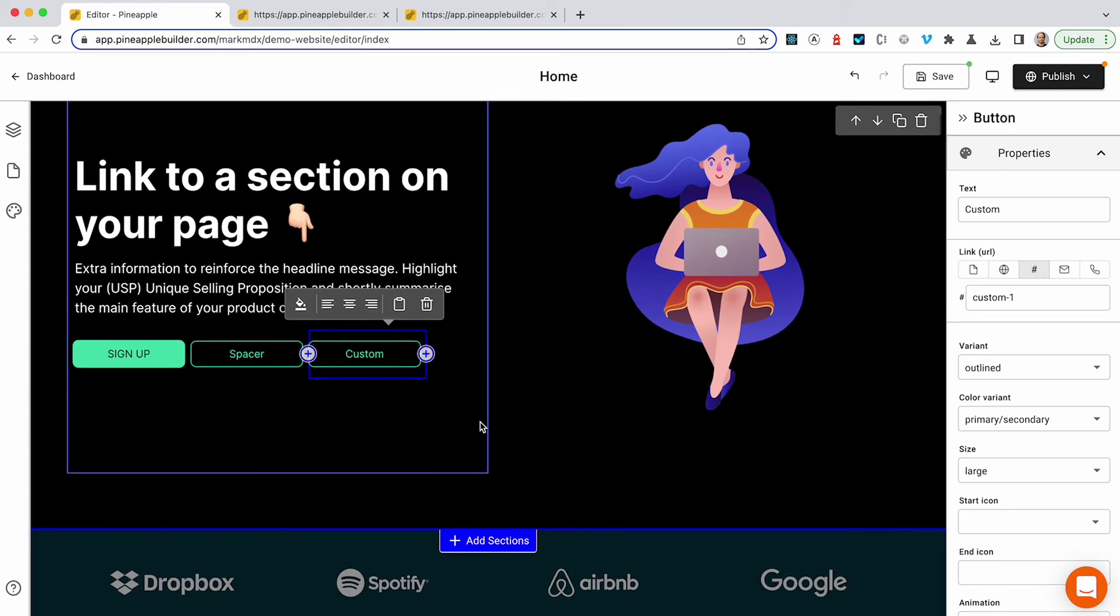
scroll(480, 422, "up", 2)
left_click(471, 251)
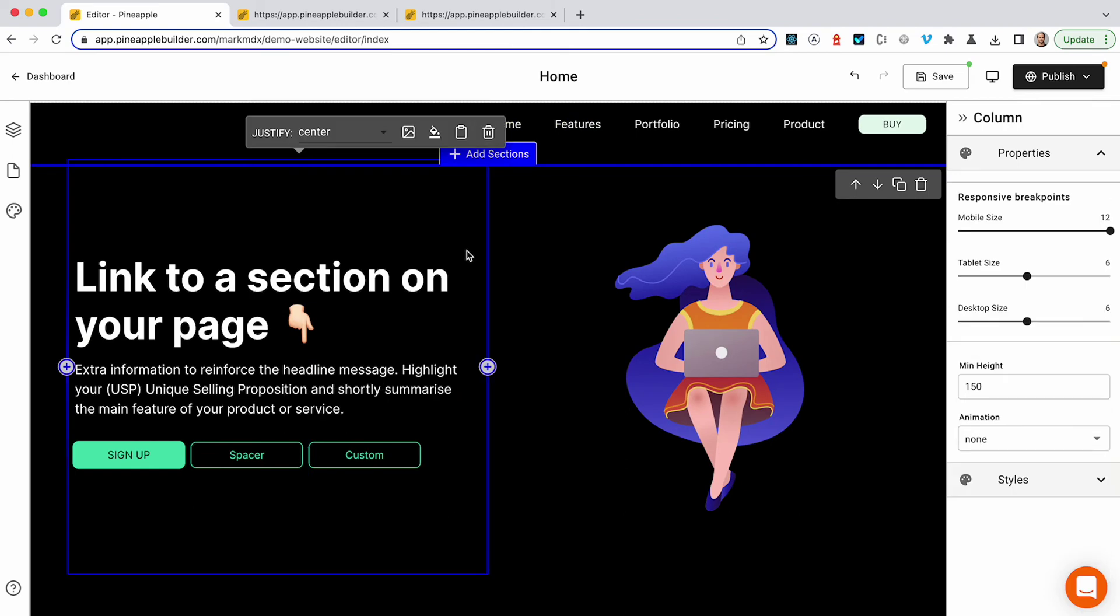
scroll(534, 315, "down", 2)
scroll(535, 315, "up", 2)
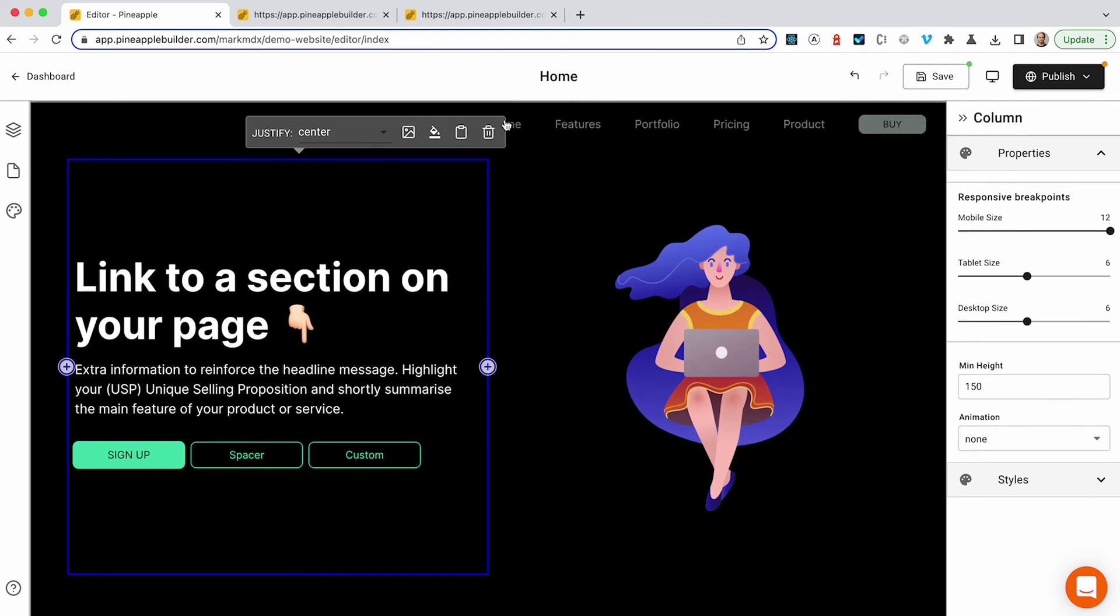
left_click(481, 124)
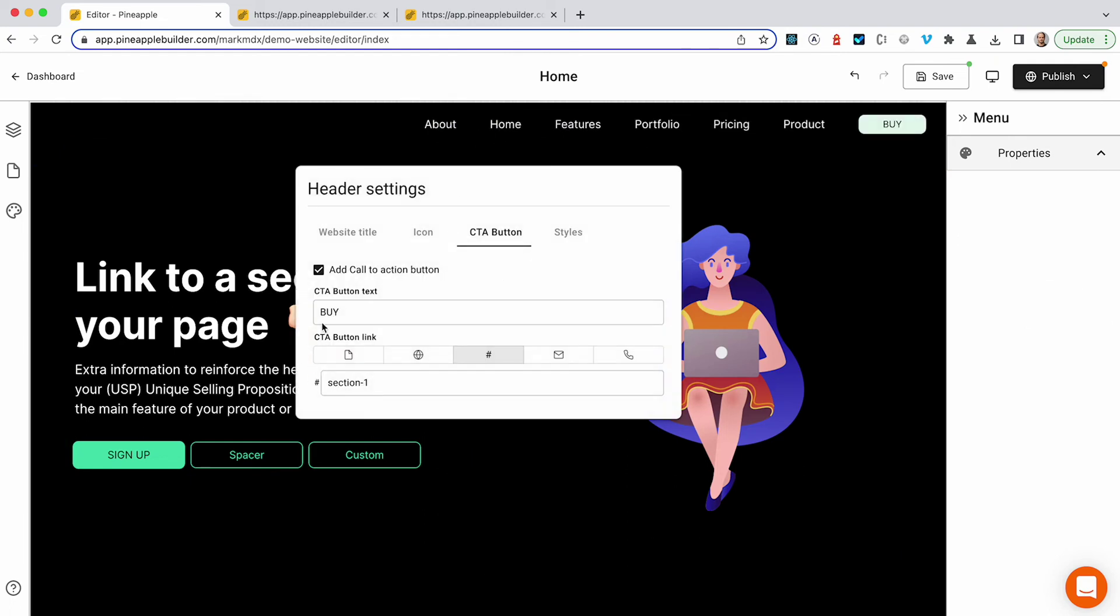
left_click(381, 384)
left_click(379, 383)
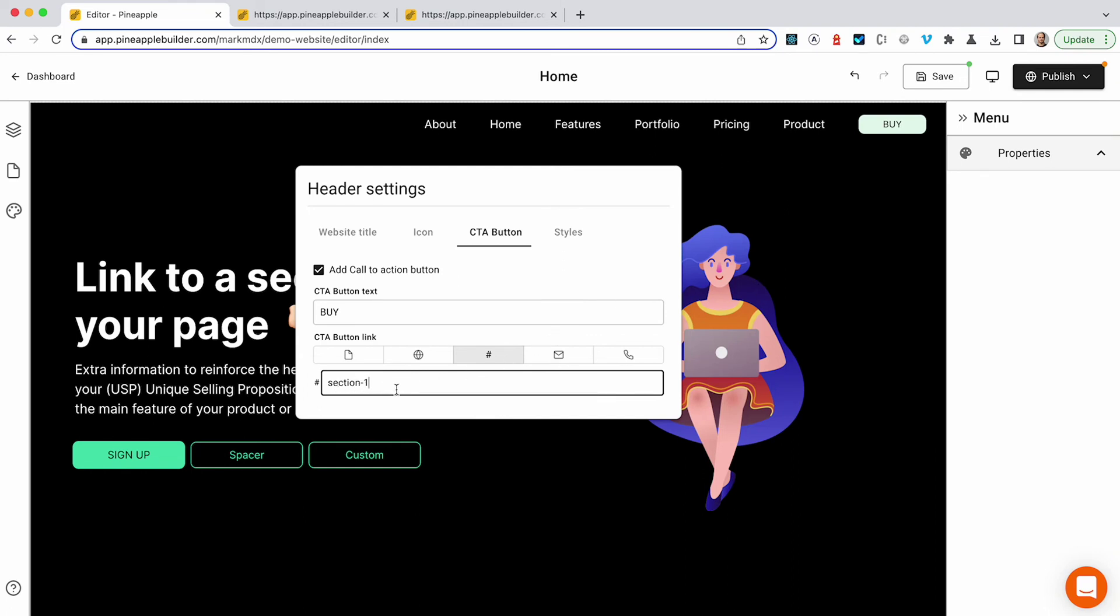
left_click(798, 243)
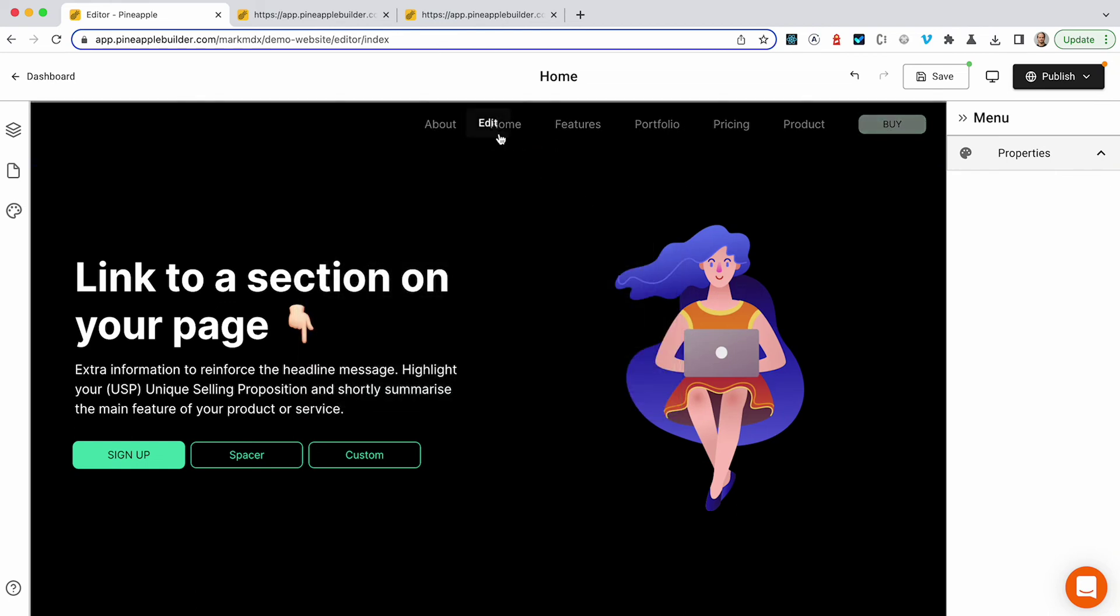
mouse_move(455, 321)
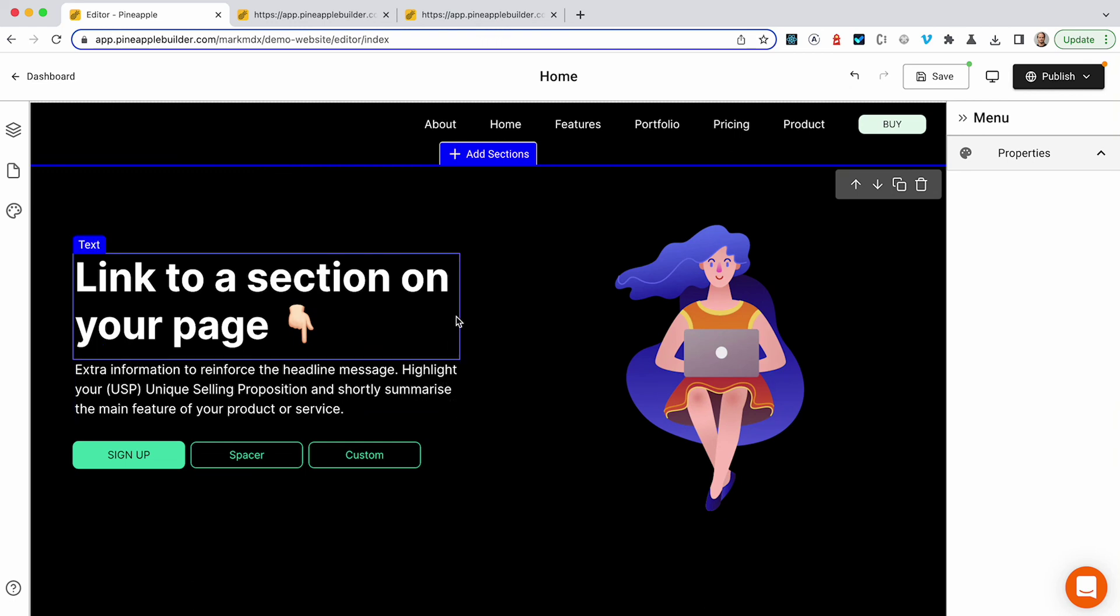
scroll(501, 369, "down", 1)
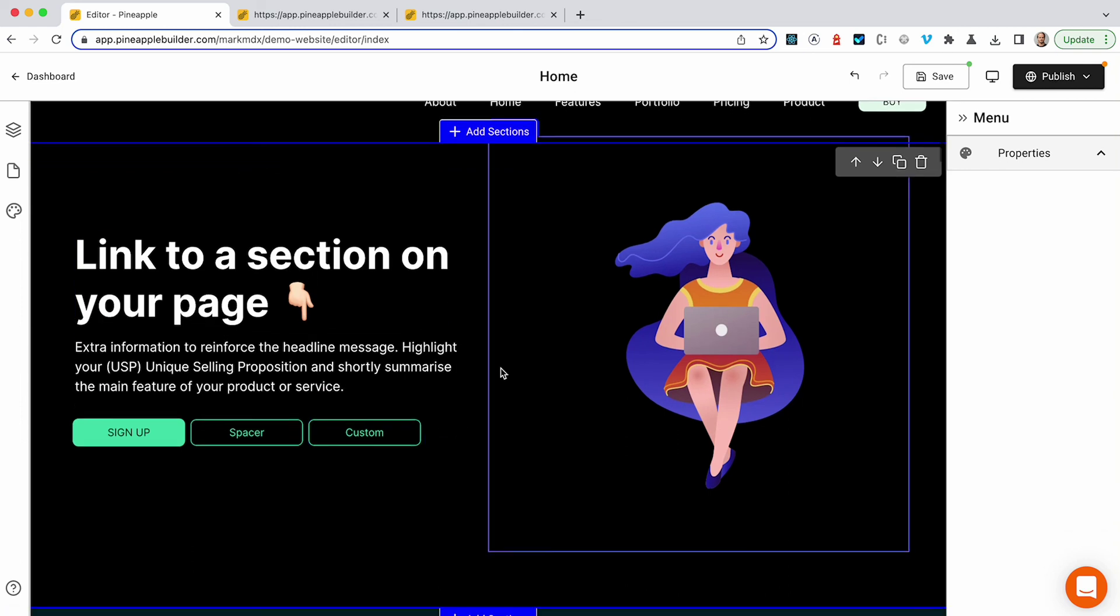
scroll(500, 369, "down", 2)
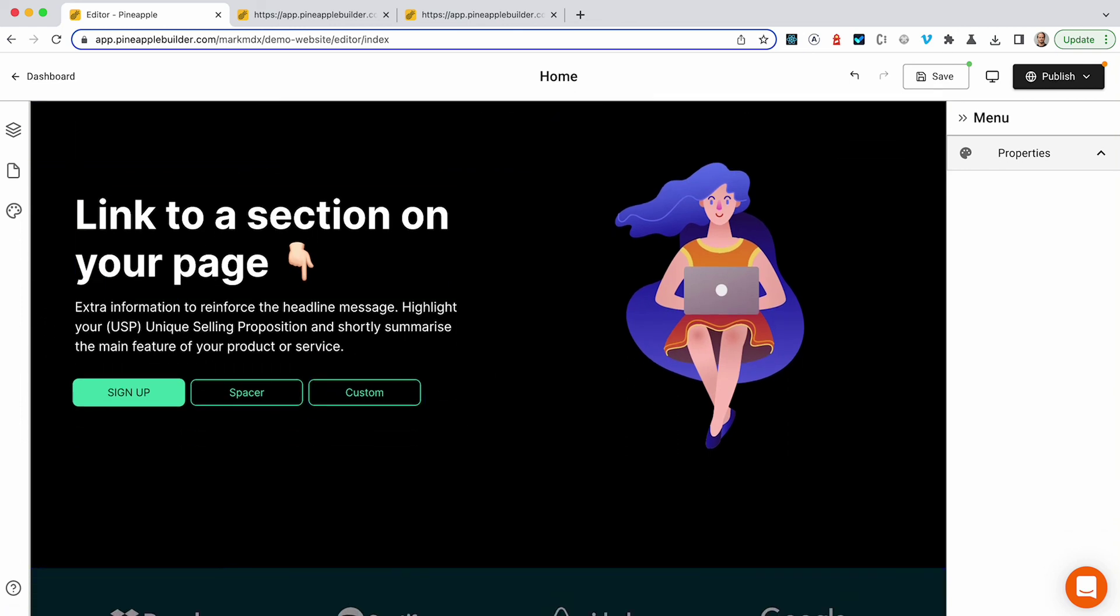